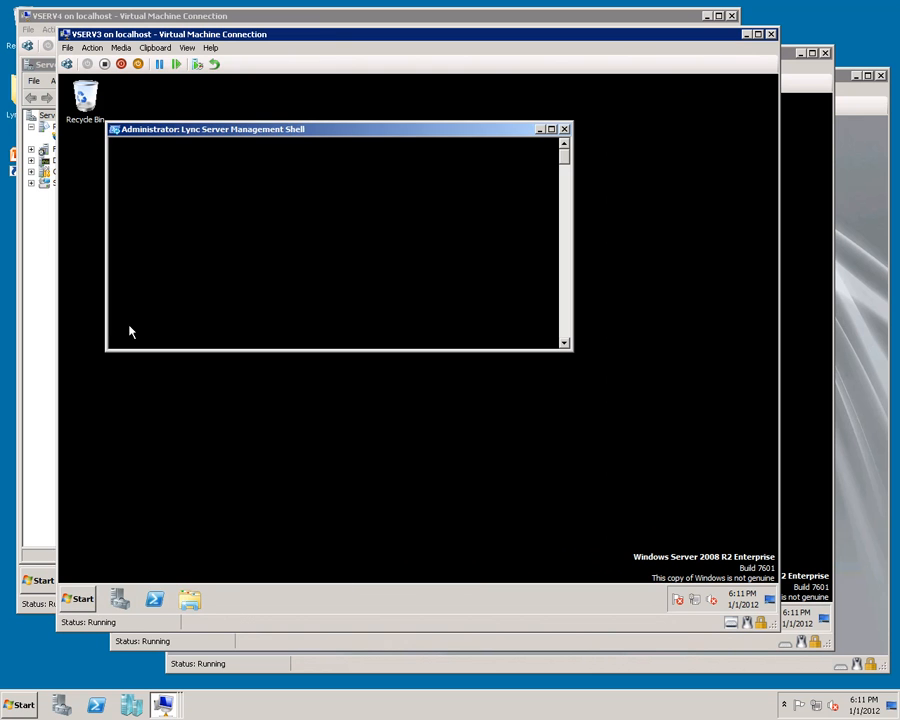
Step: Type the command Export-CsConfiguration -FileName c:\configuration.zip into the Lync Server Management Shell on VSERV3
click(150, 48)
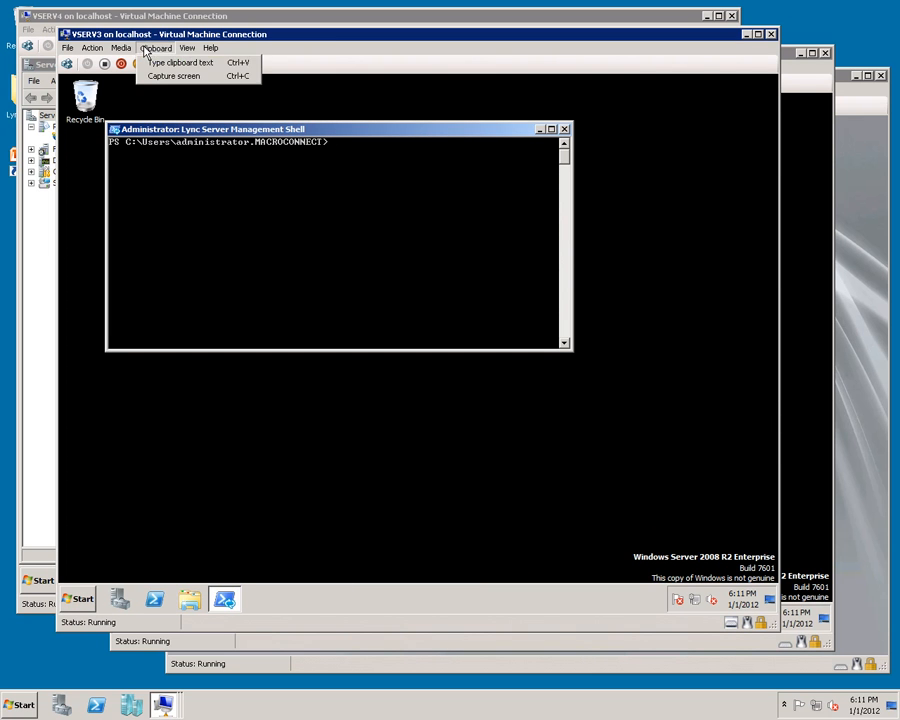
click(153, 63)
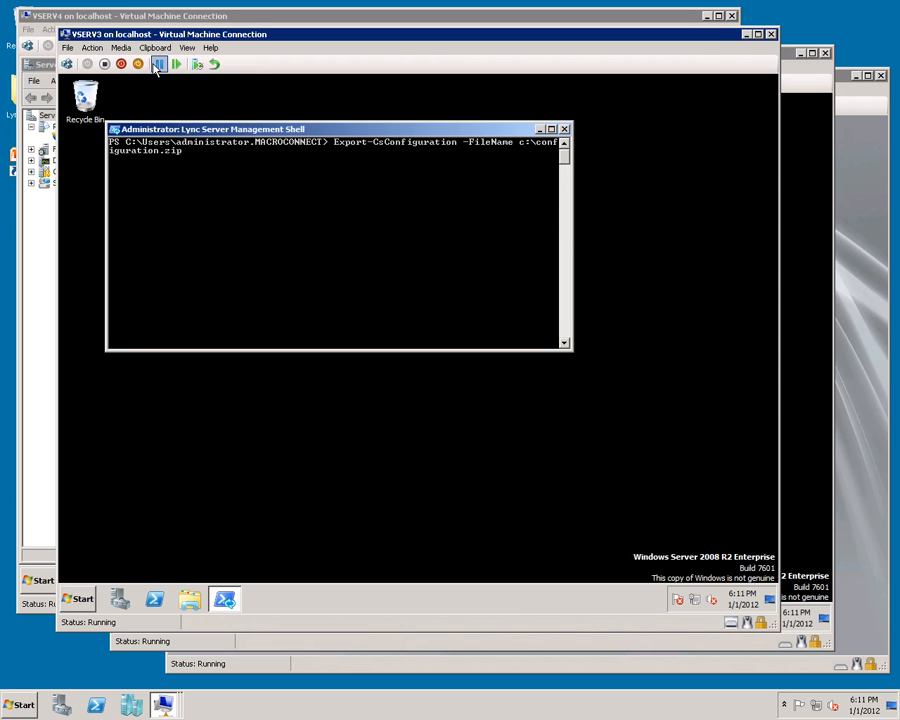
Step: On VSERV4, open Install or Update Lync Server System and run Install Local Configuration Store
click(33, 608)
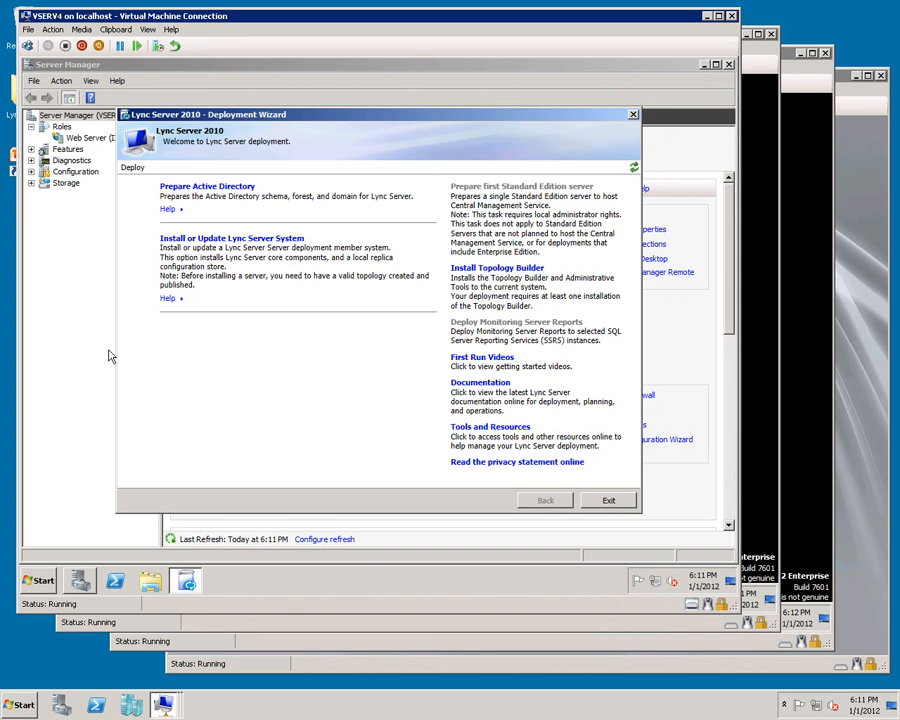
click(213, 240)
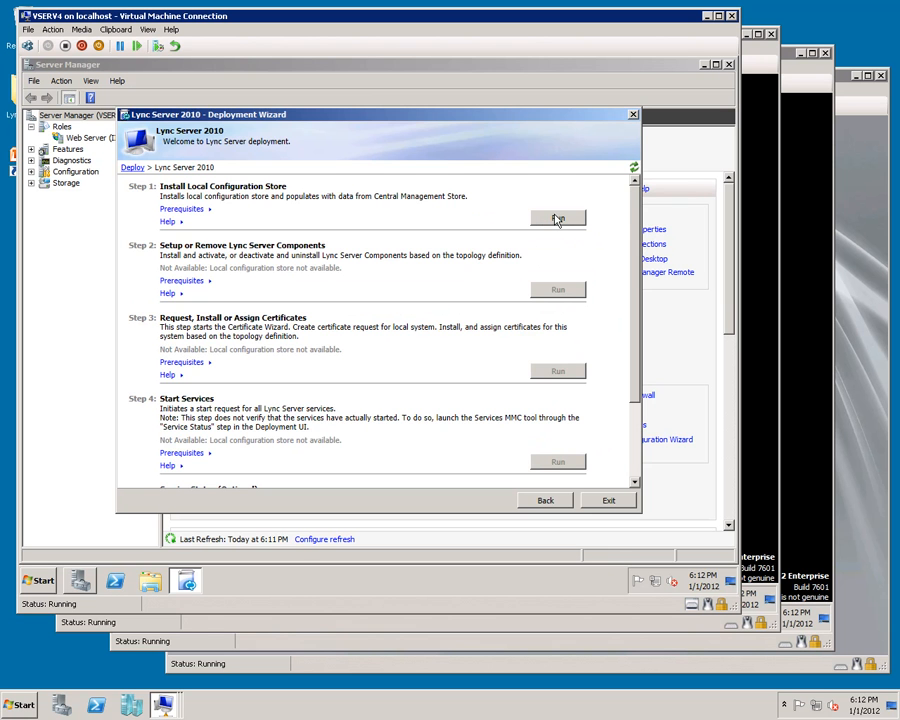
click(557, 220)
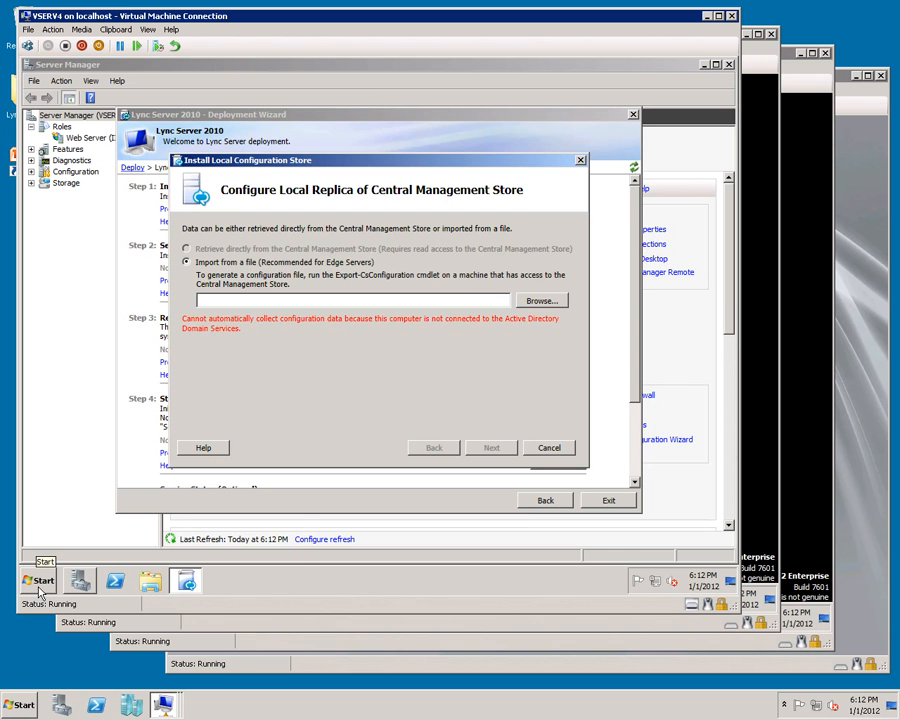
Step: Open the share \\vserv3.macroconnect.local\c$ from the Start search box
click(40, 582)
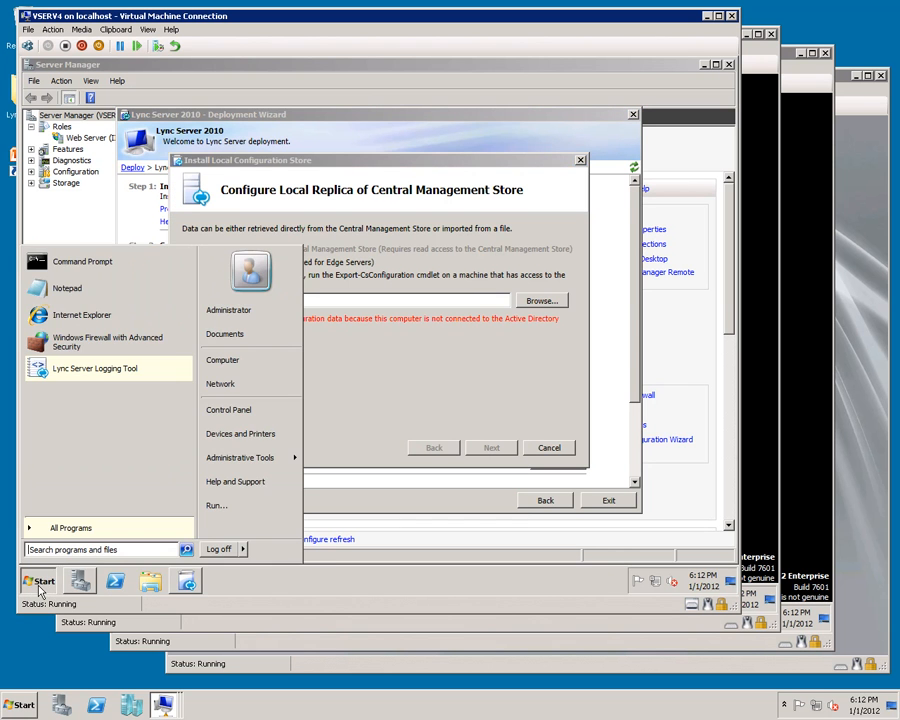
text(\\vserv3.macroconnect.local\c$)
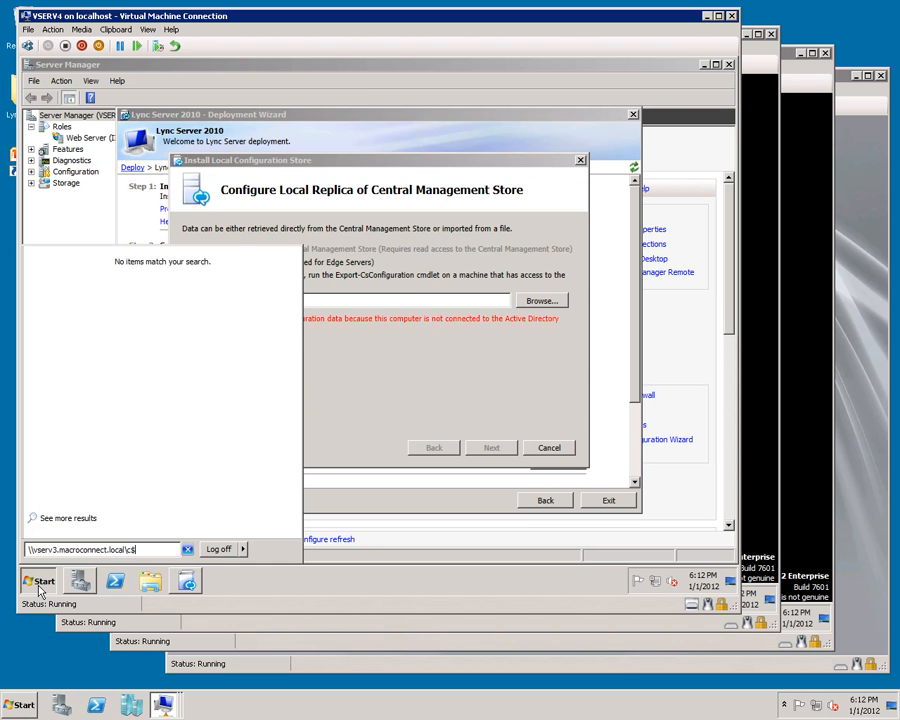
key(Return)
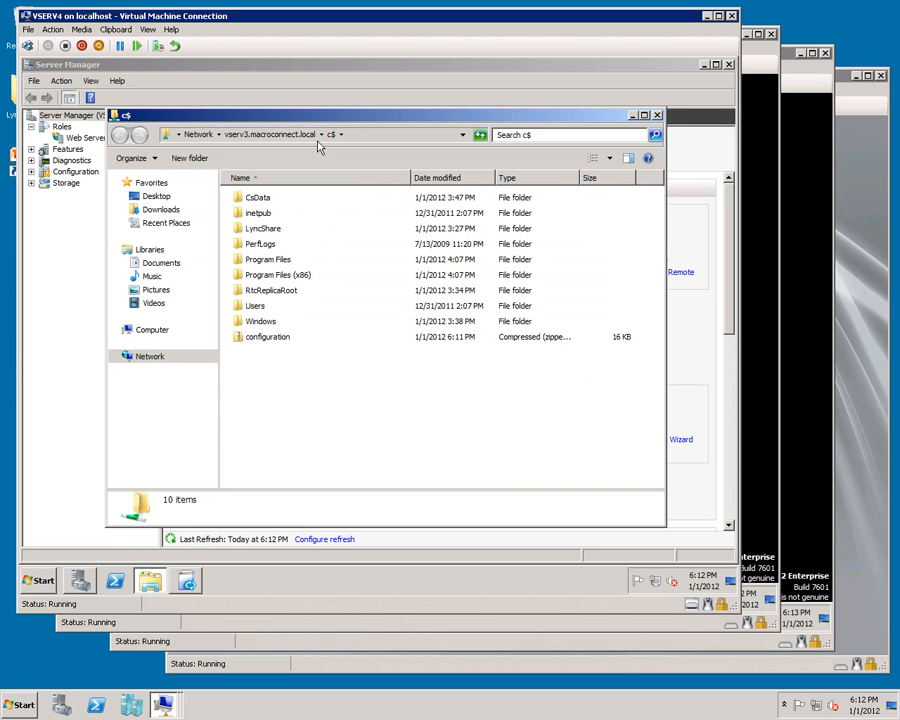
Step: Browse for the configuration file and navigate to the \\vserv3.macroconnect.local\c$ share
click(190, 592)
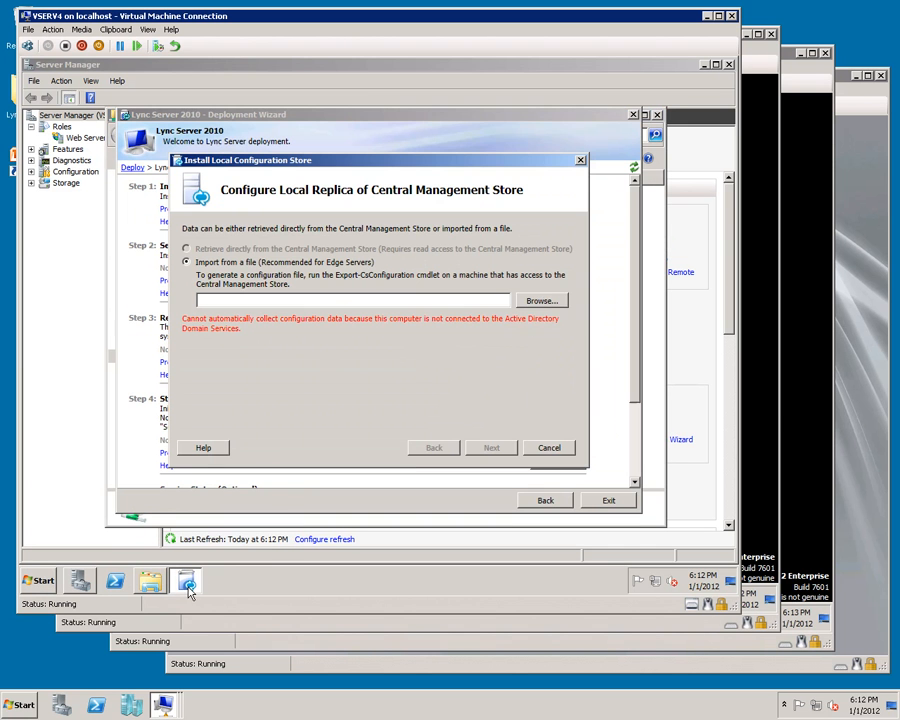
click(541, 302)
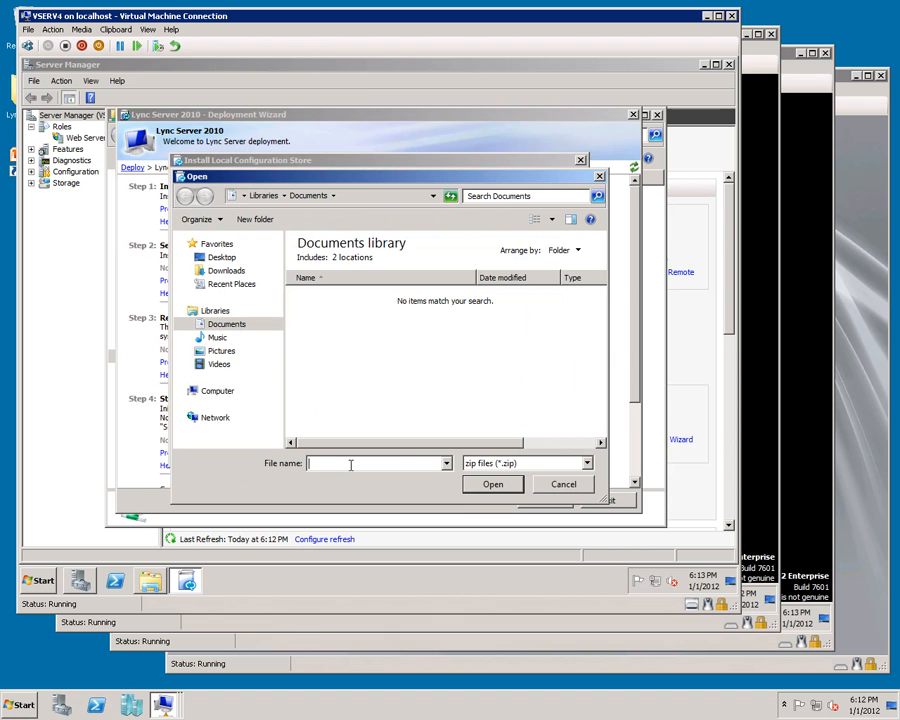
text(\\vserv3.macroconnect.local\c$)
key(Return)
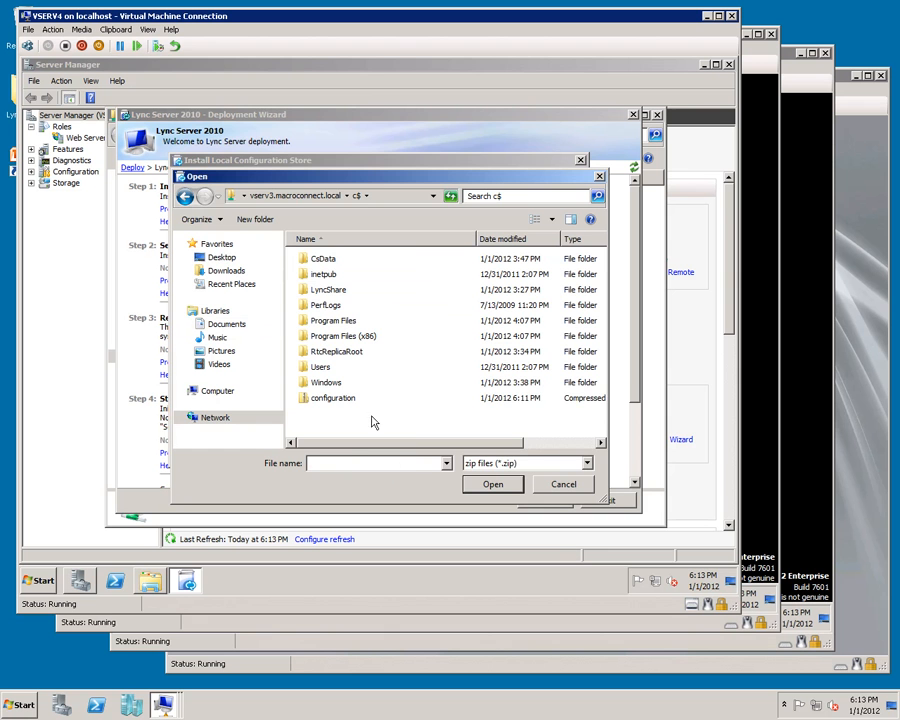
Step: Select configuration.zip, import it into the local configuration store and finish the wizard
click(323, 400)
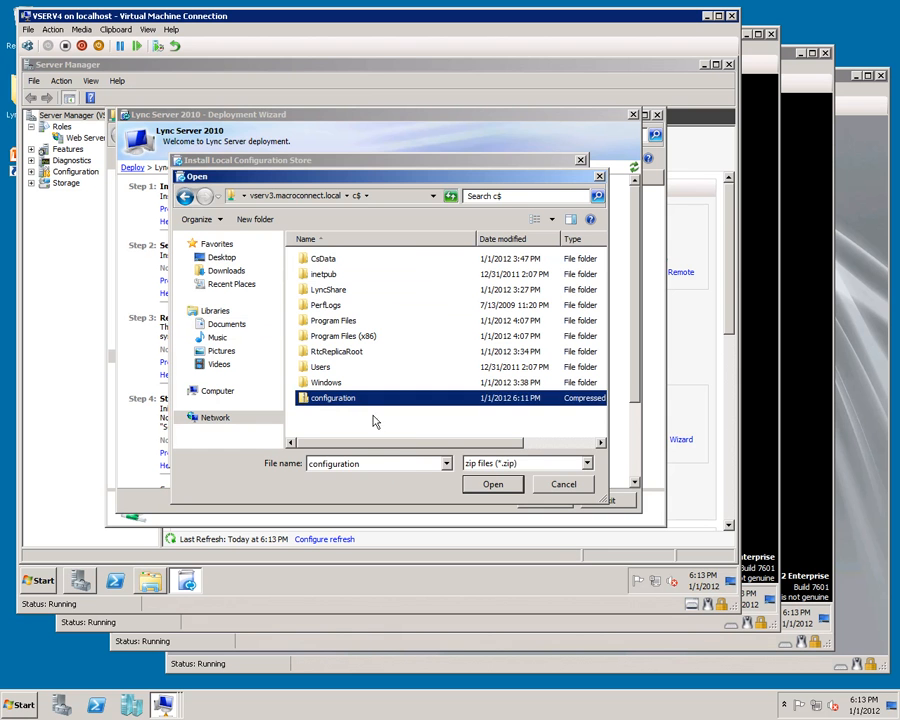
click(489, 483)
click(485, 449)
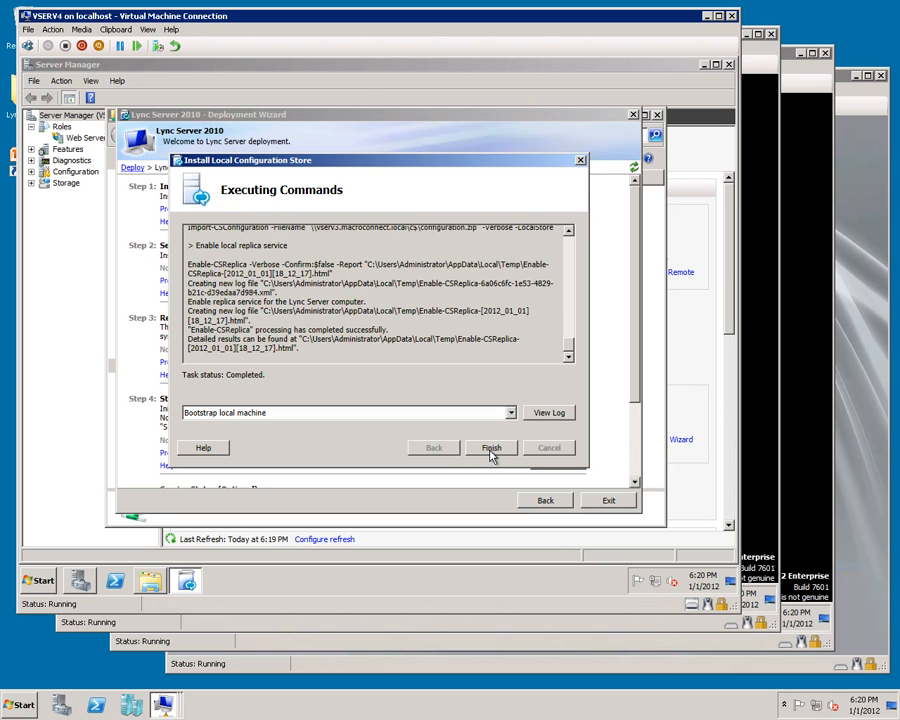
click(491, 449)
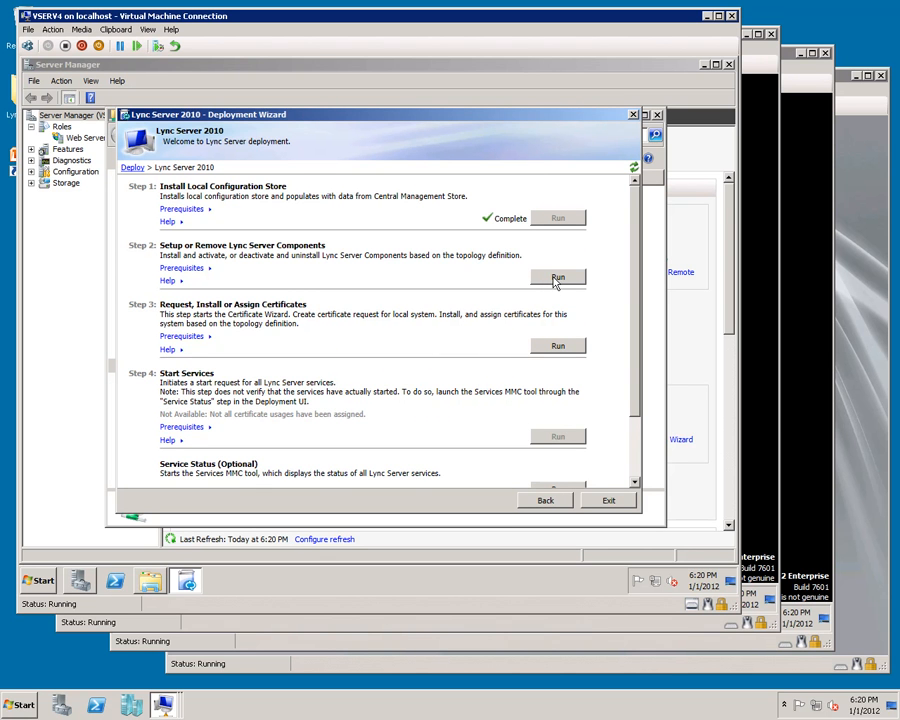
Step: Run Setup or Remove Lync Server Components and finish the setup wizard
click(556, 280)
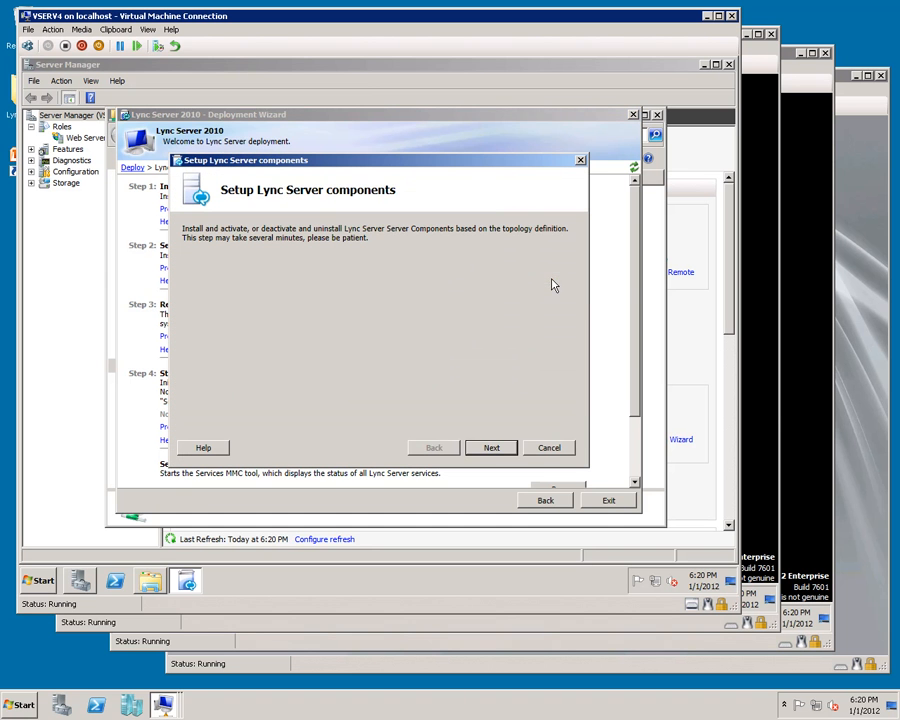
click(508, 447)
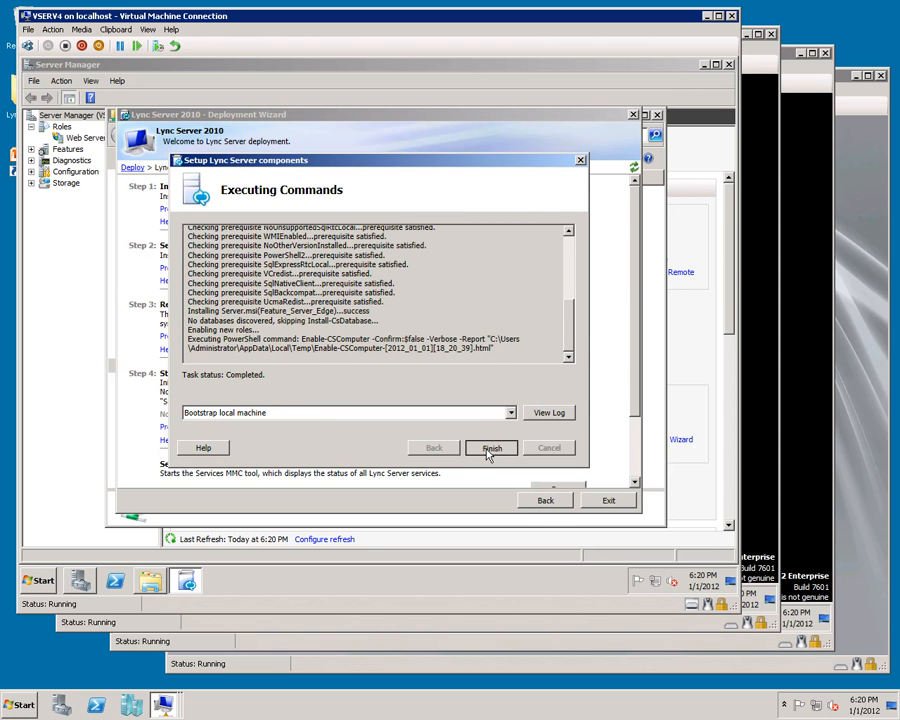
click(489, 452)
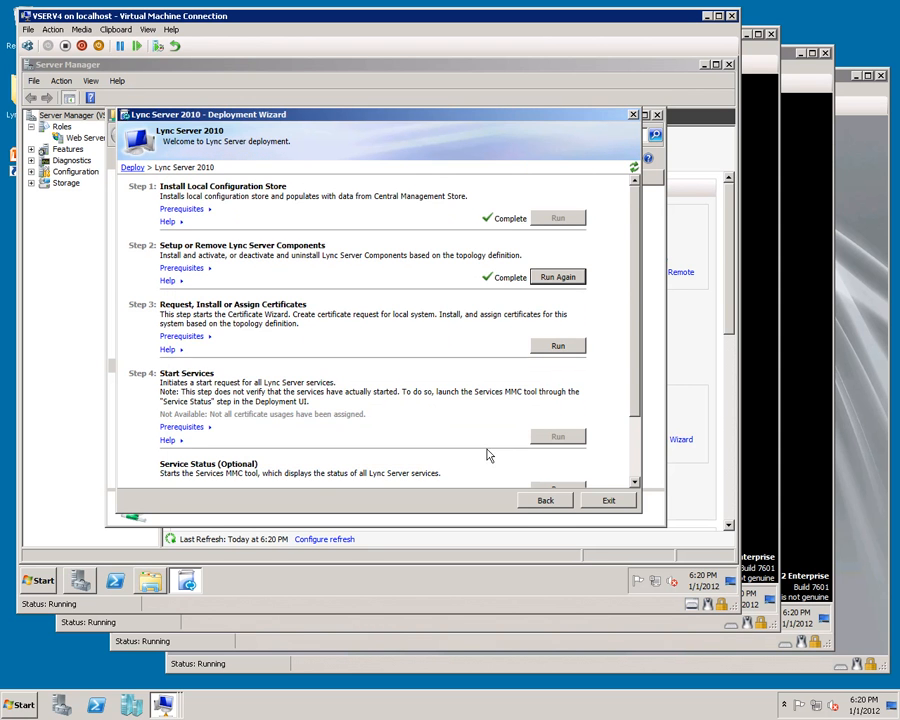
Step: Launch mmc from the Start search box
click(40, 580)
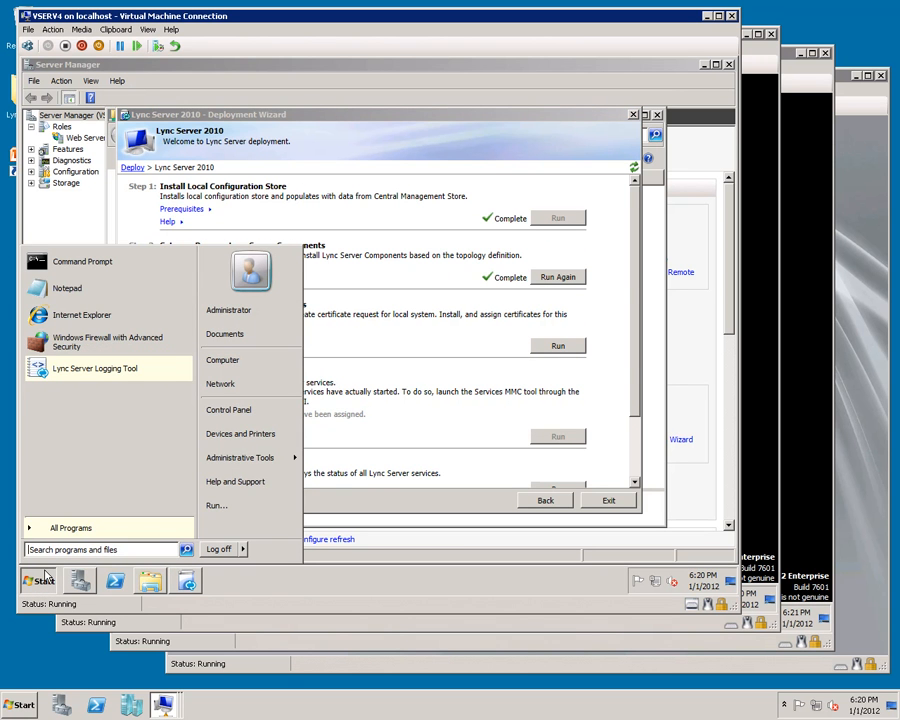
text(mmc)
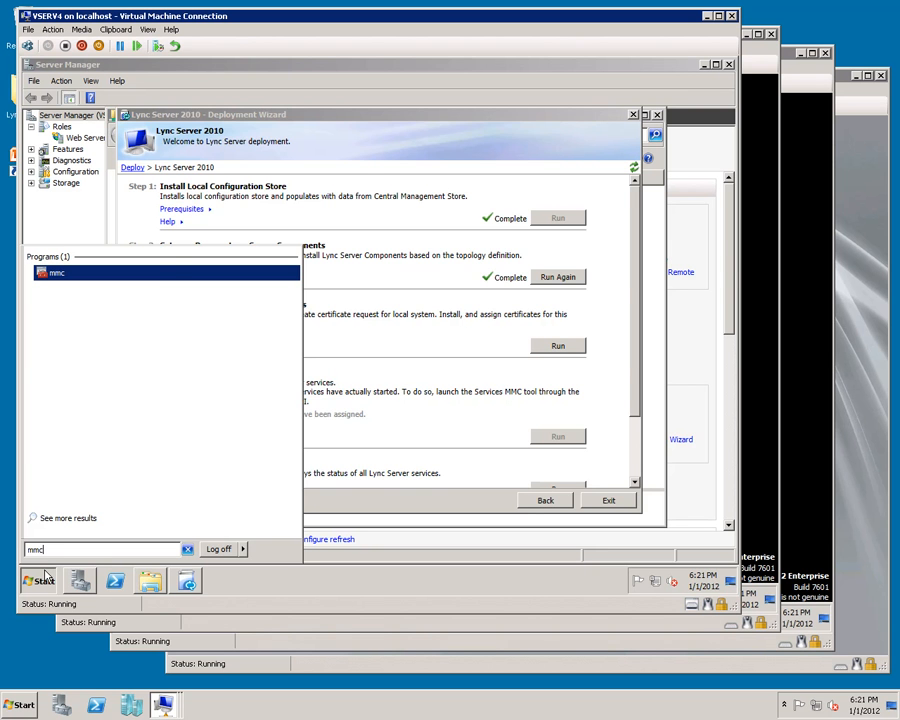
key(Return)
Step: Open the share \\vserv1.macroconnect.local\certenroll from the Start search box
click(40, 580)
text(\vserv1.macroconnect.local\certenroll)
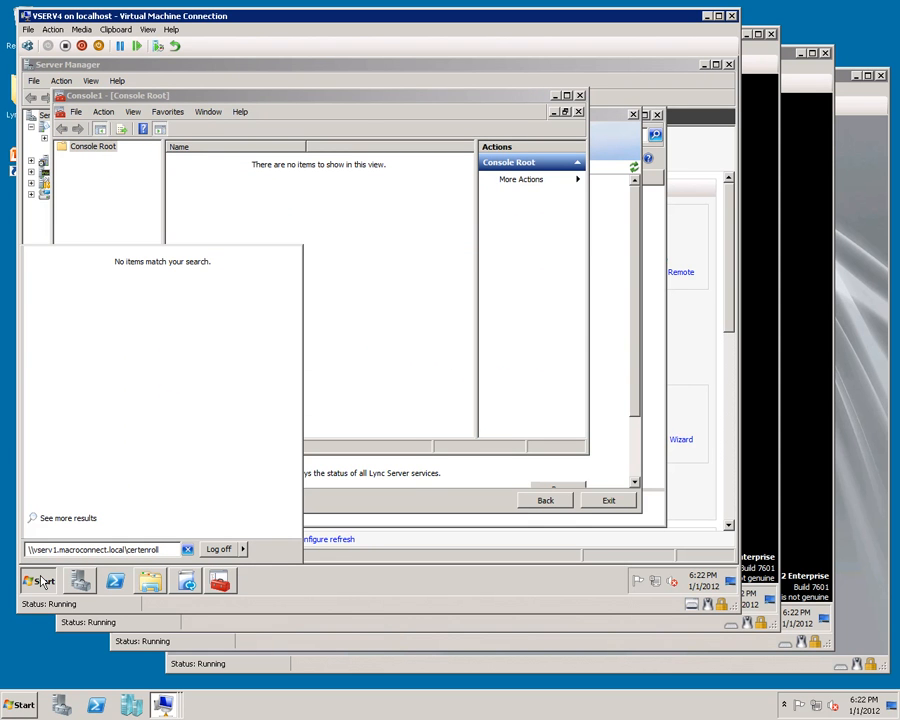
key(Return)
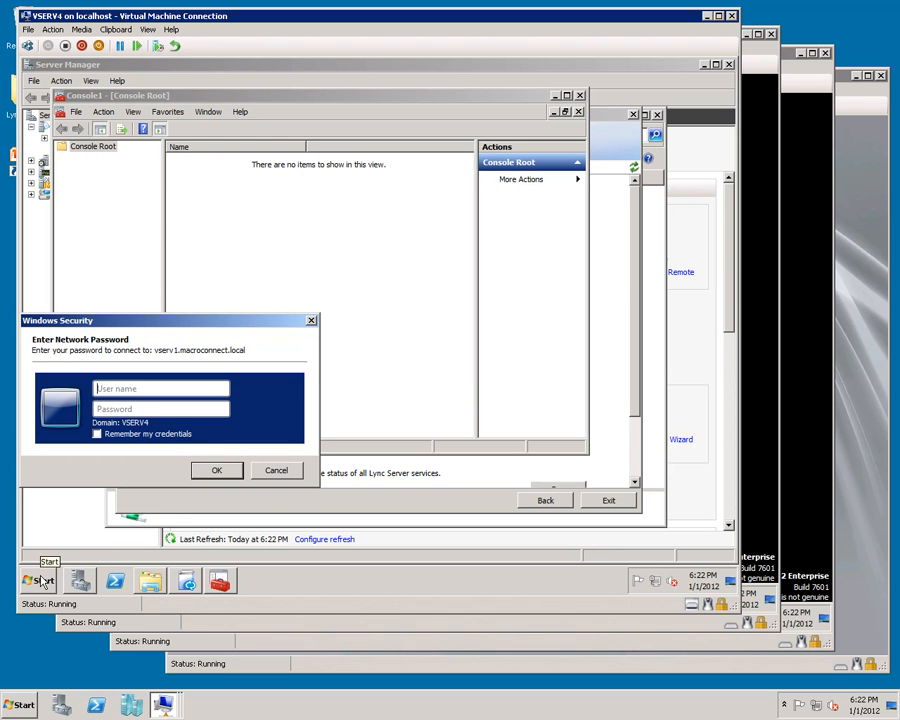
Step: Enter the domain administrator user name and password to connect, then copy the certenroll folder path
text(macroconnect\administrator)
key(Tab)
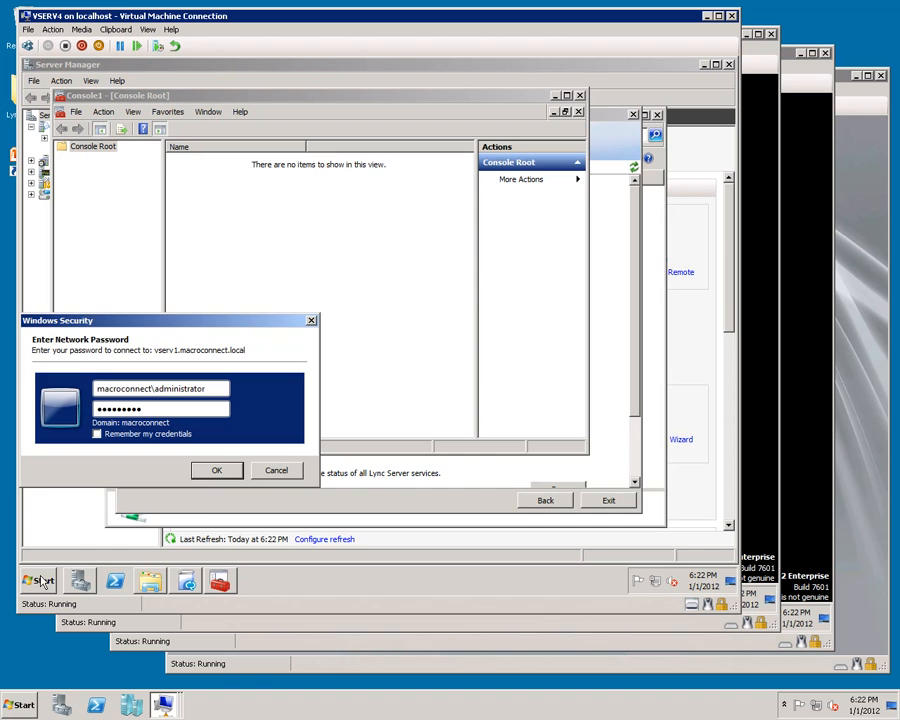
key(Return)
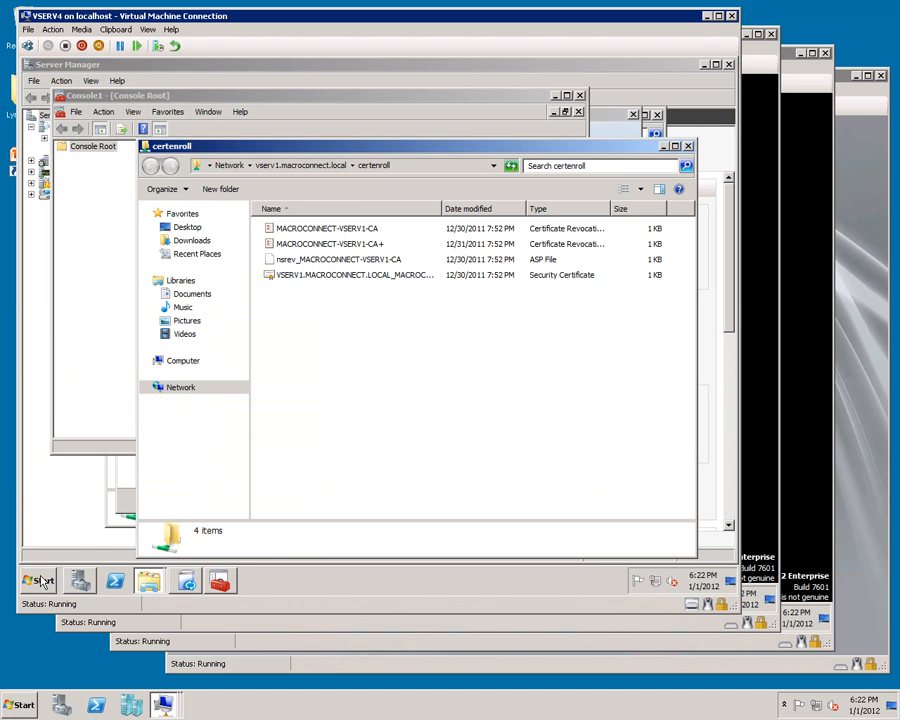
click(413, 167)
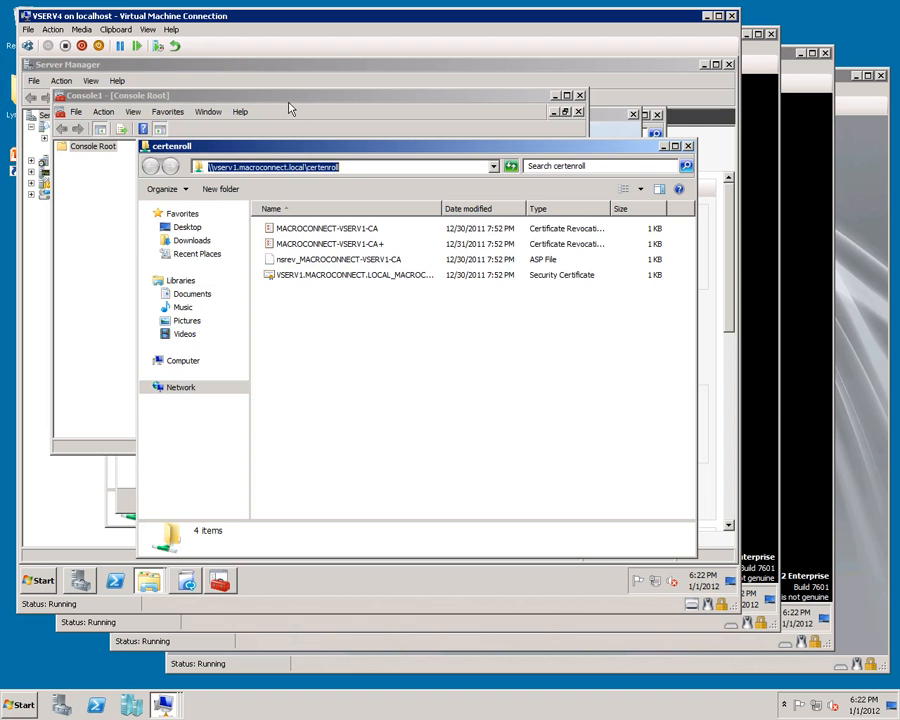
click(290, 108)
Step: Add the Certificates snap-in for the computer account to the console
click(76, 111)
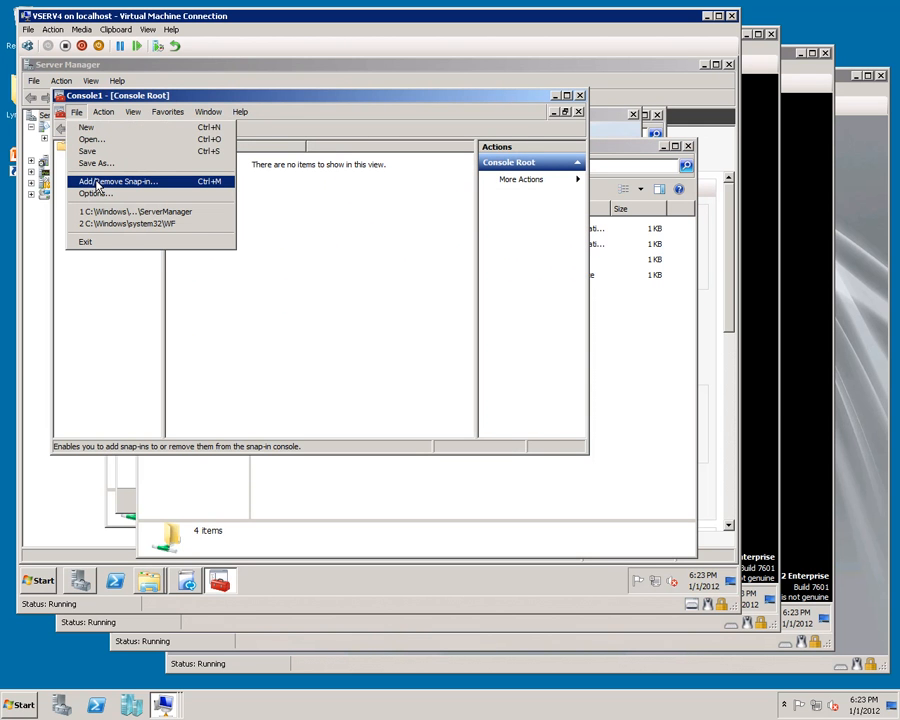
click(96, 182)
double_click(100, 204)
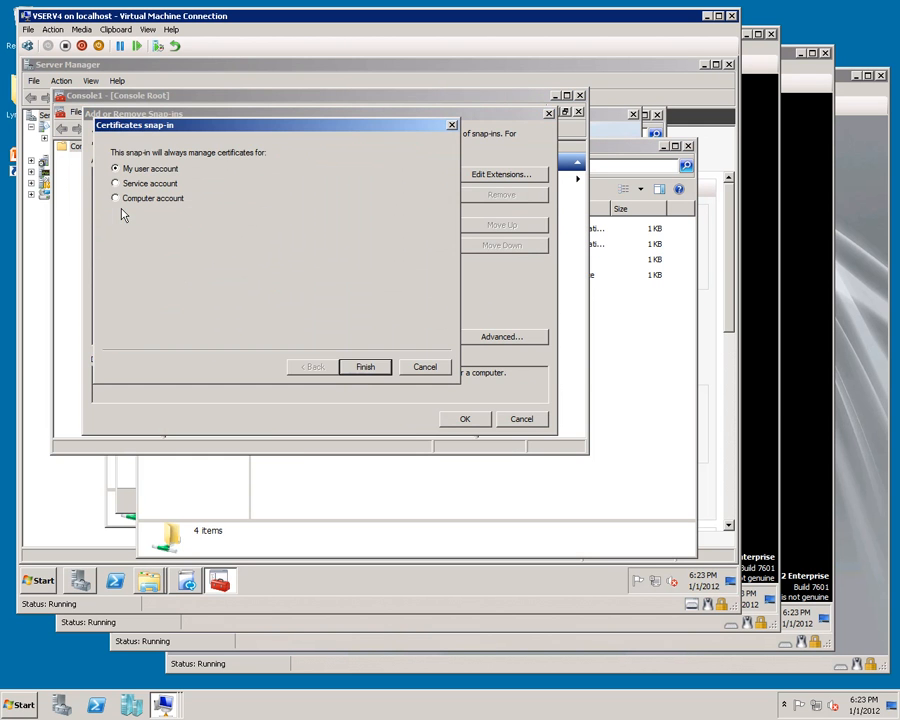
click(118, 202)
click(360, 370)
click(366, 374)
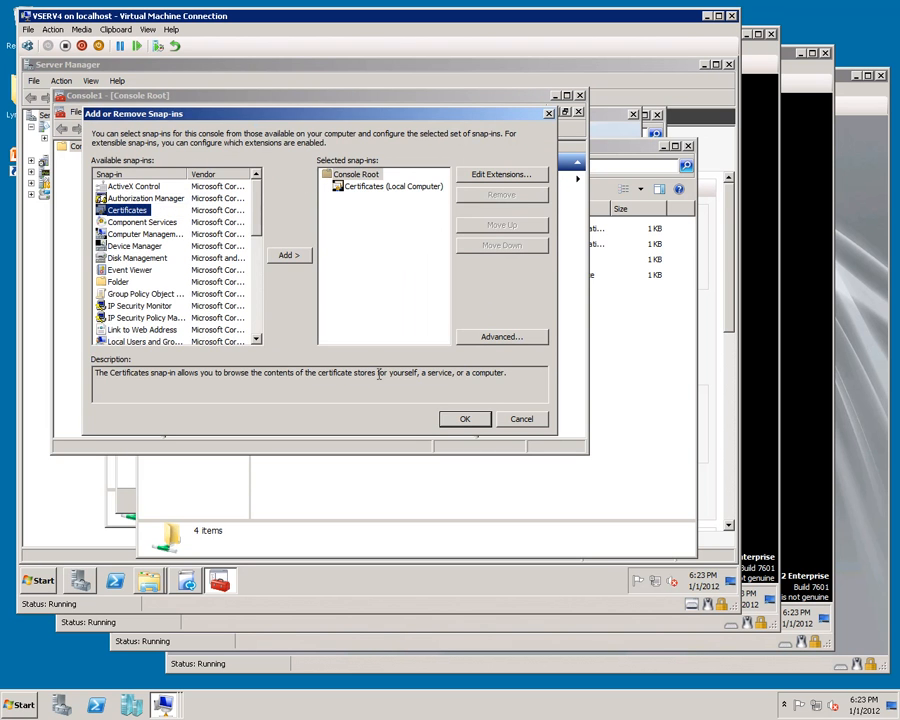
click(463, 419)
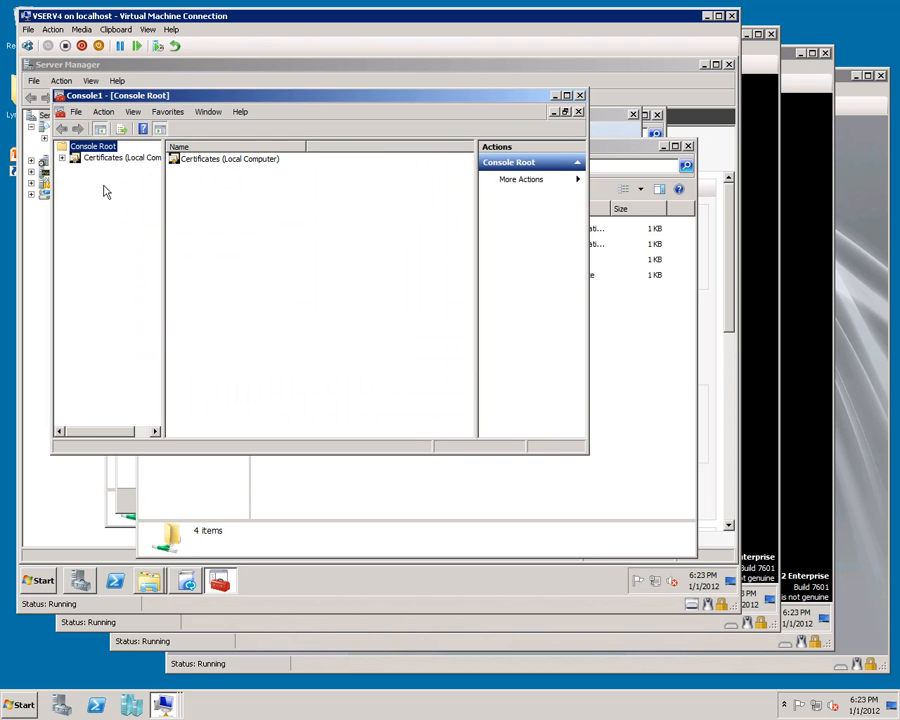
Step: Start importing a certificate into Trusted Root Certification Authorities of the local computer store
click(62, 158)
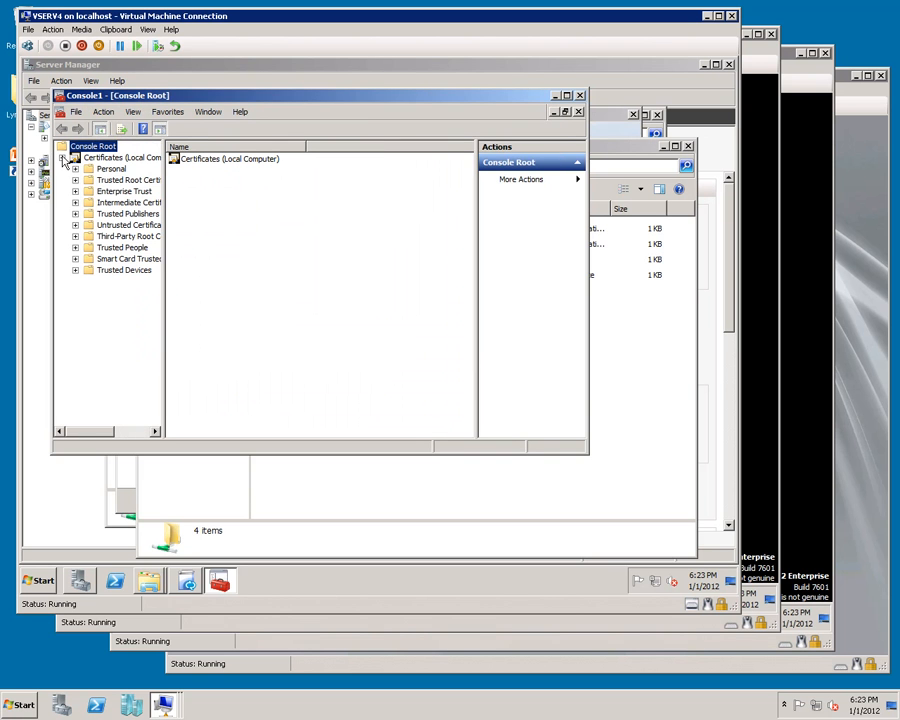
right_click(118, 181)
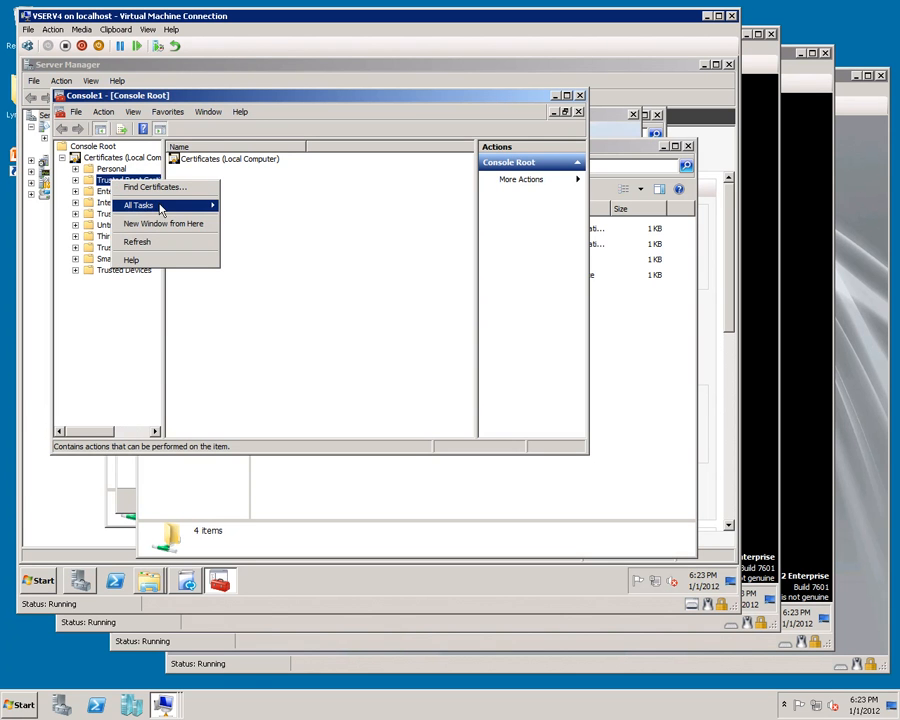
mouse_move(158, 209)
click(250, 225)
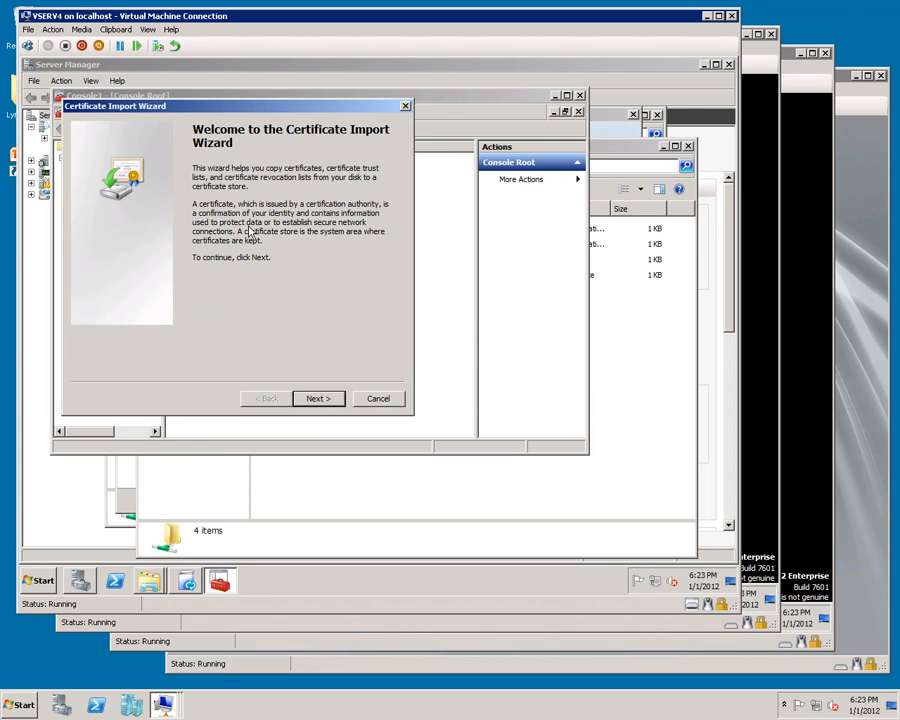
click(317, 400)
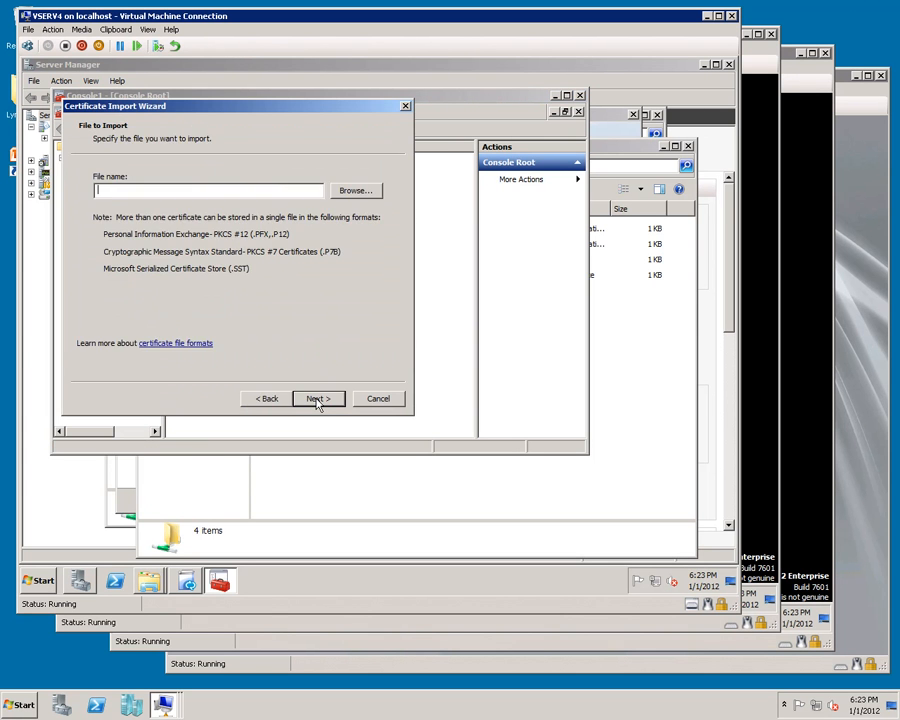
Step: Import the VSERV1.MACROCONNECT.LOCAL certificate from the certenroll share into the Trusted Root Certification Authorities store
click(353, 192)
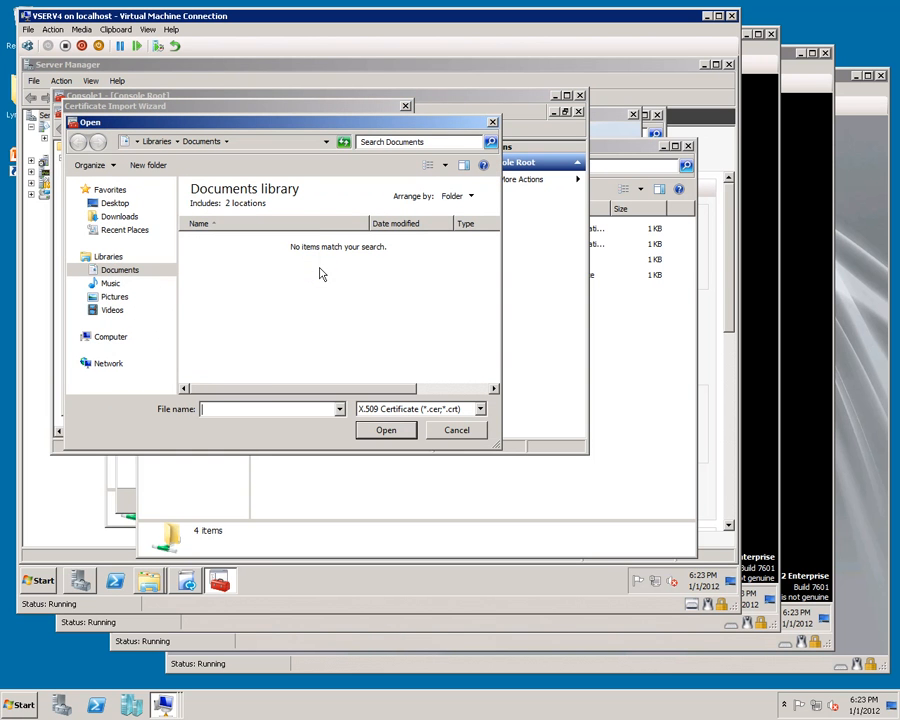
key(ctrl+v)
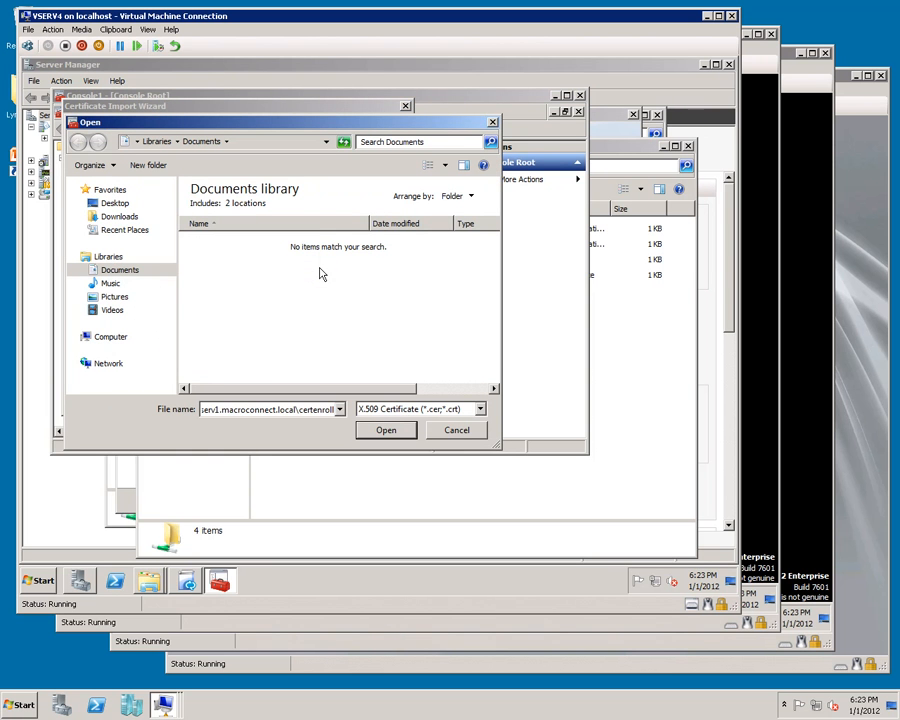
key(Return)
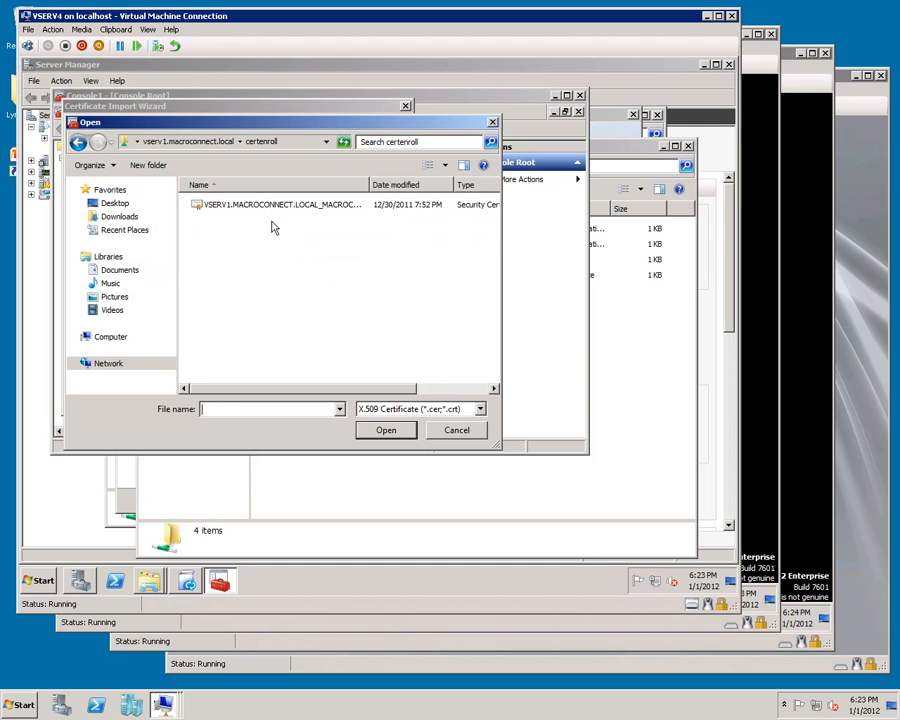
click(238, 206)
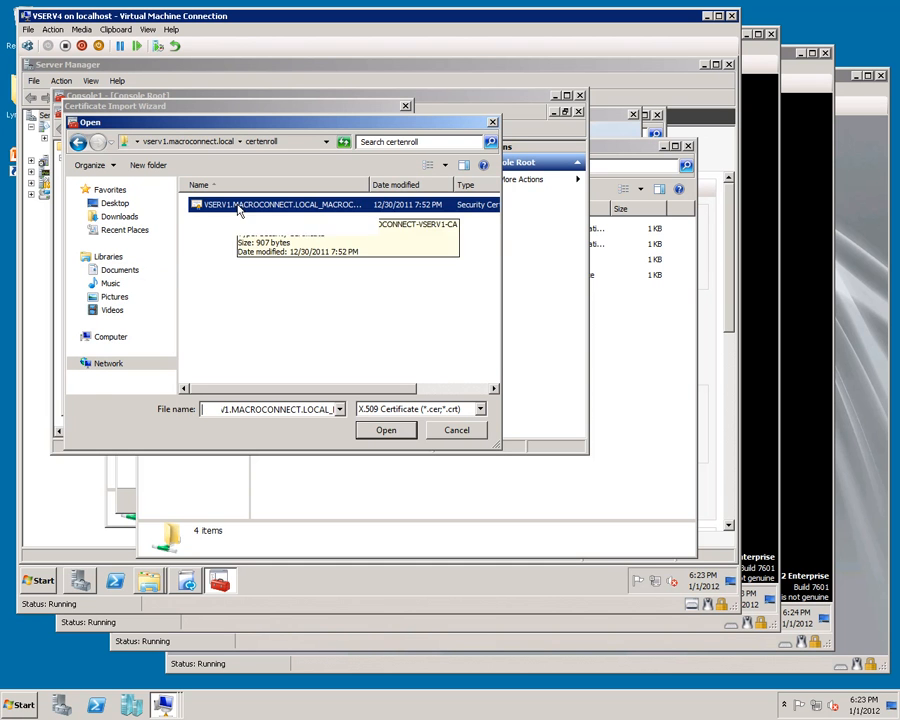
click(388, 432)
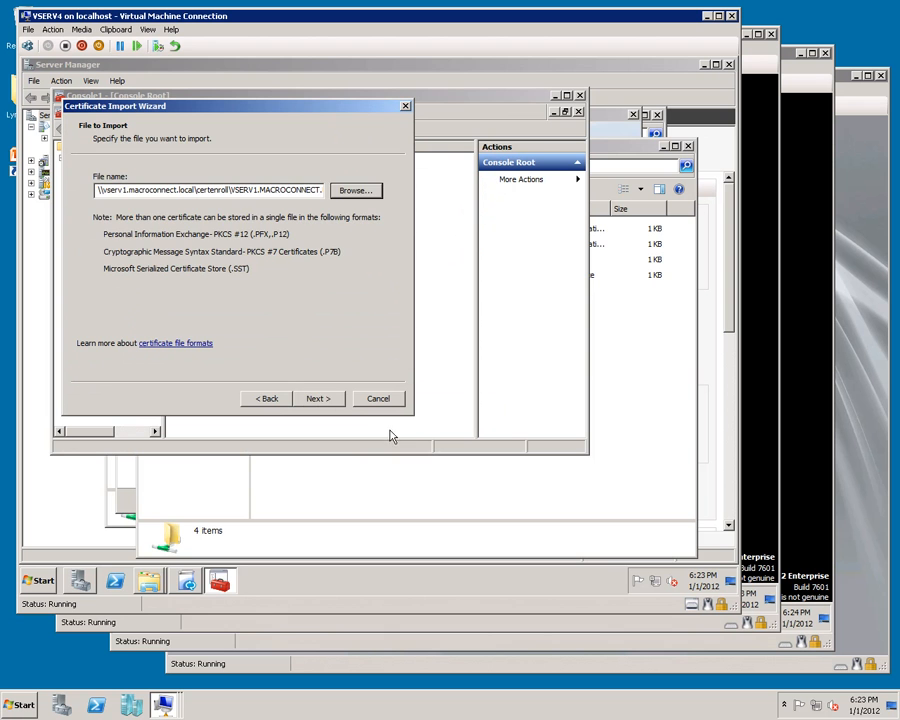
click(316, 398)
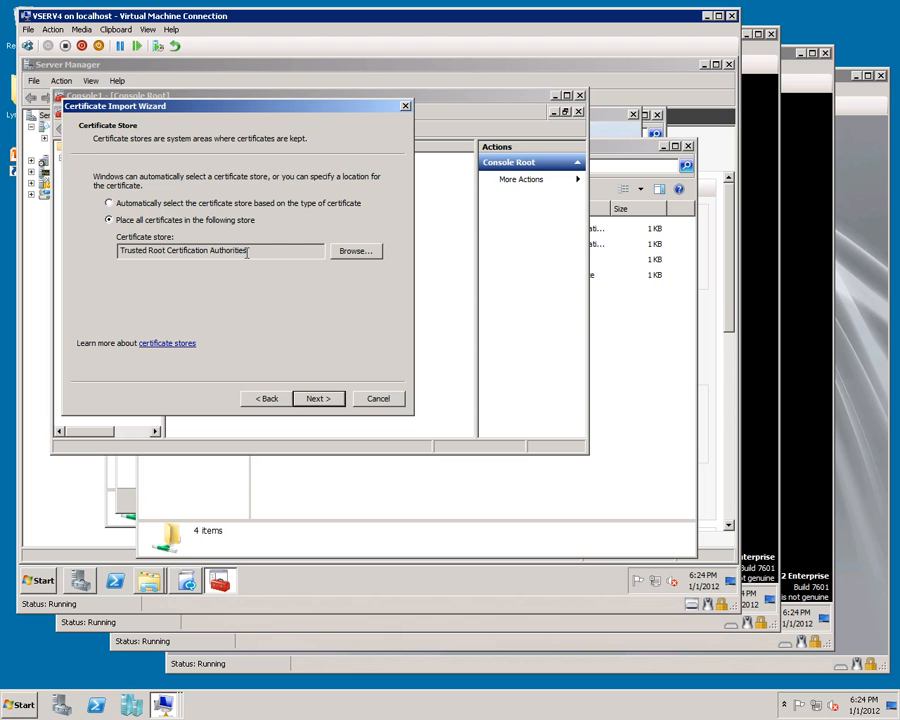
click(318, 399)
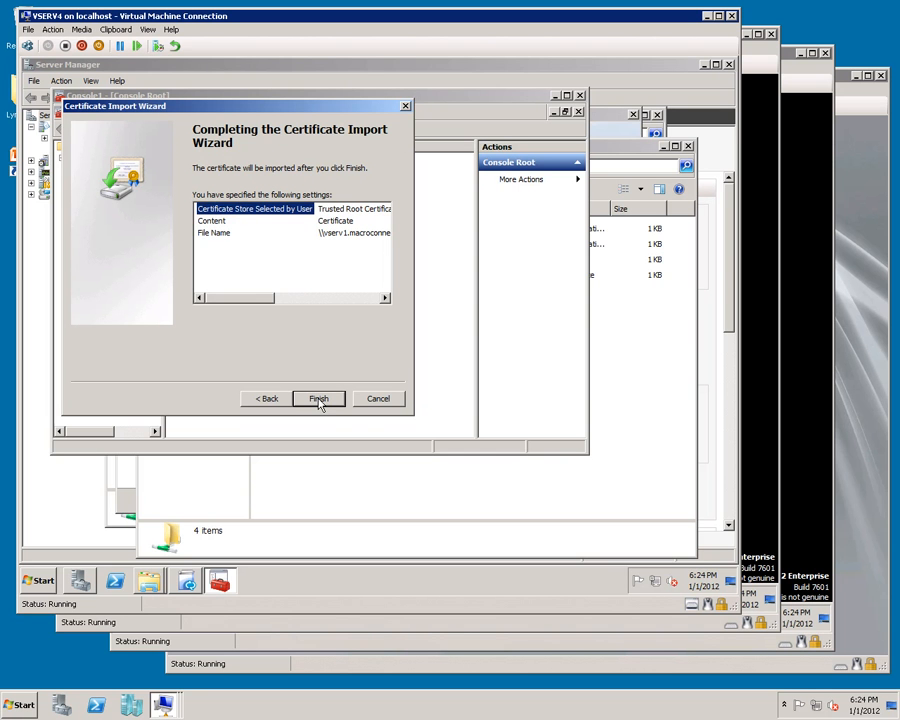
click(318, 399)
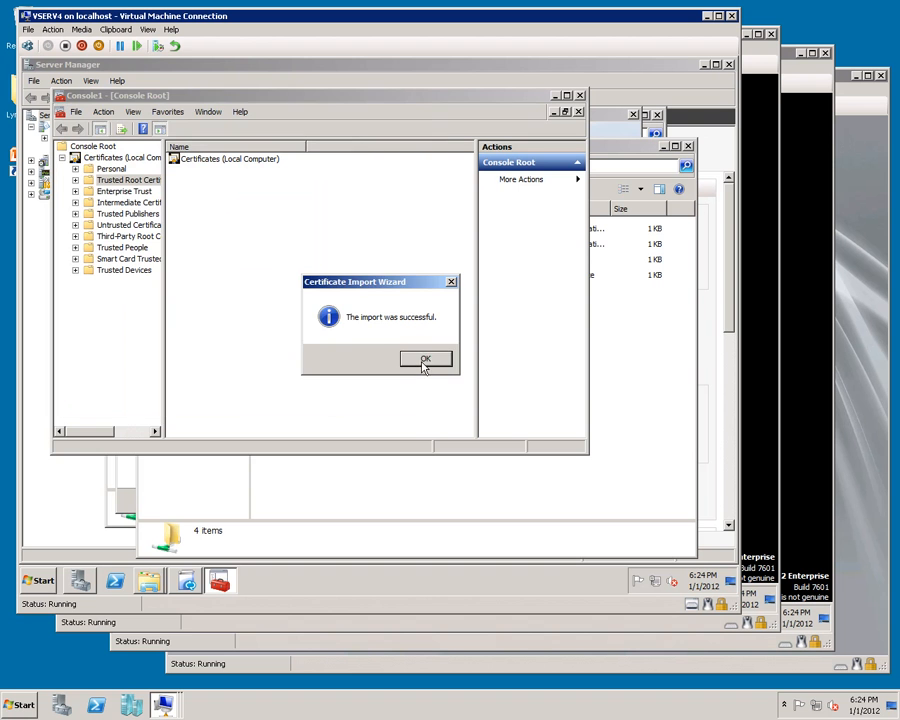
click(424, 362)
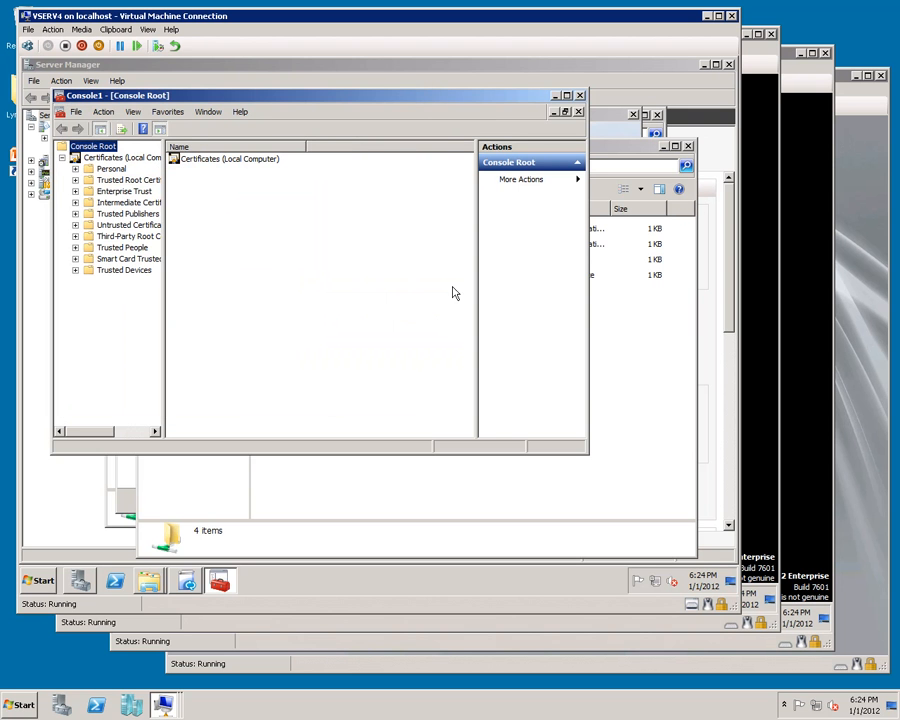
Step: Close the certificate console and certenroll folder windows and launch the Certificate Wizard from deployment Step 3
click(555, 96)
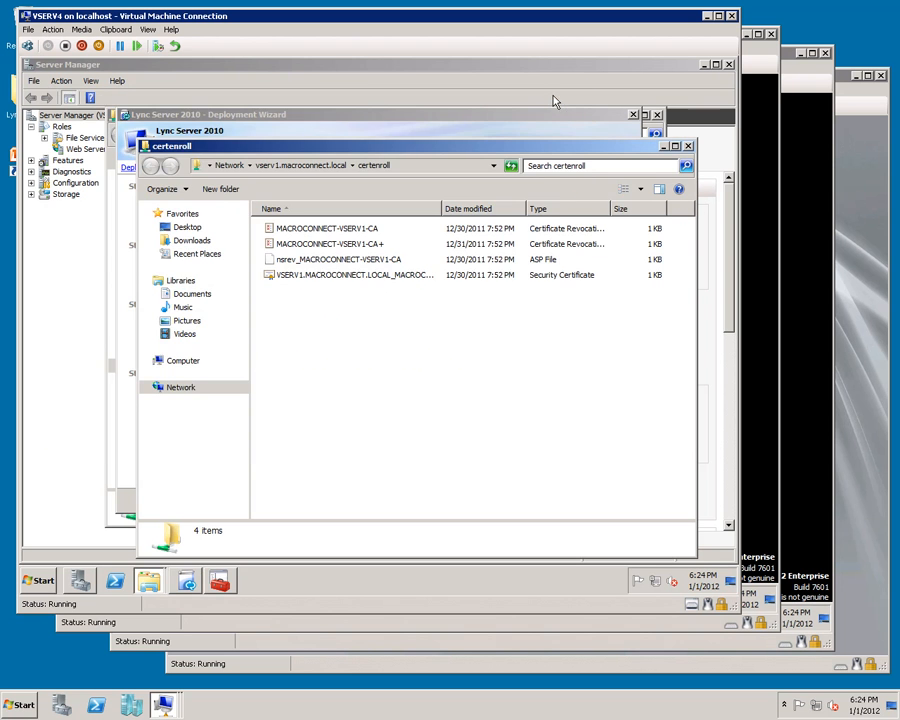
click(687, 146)
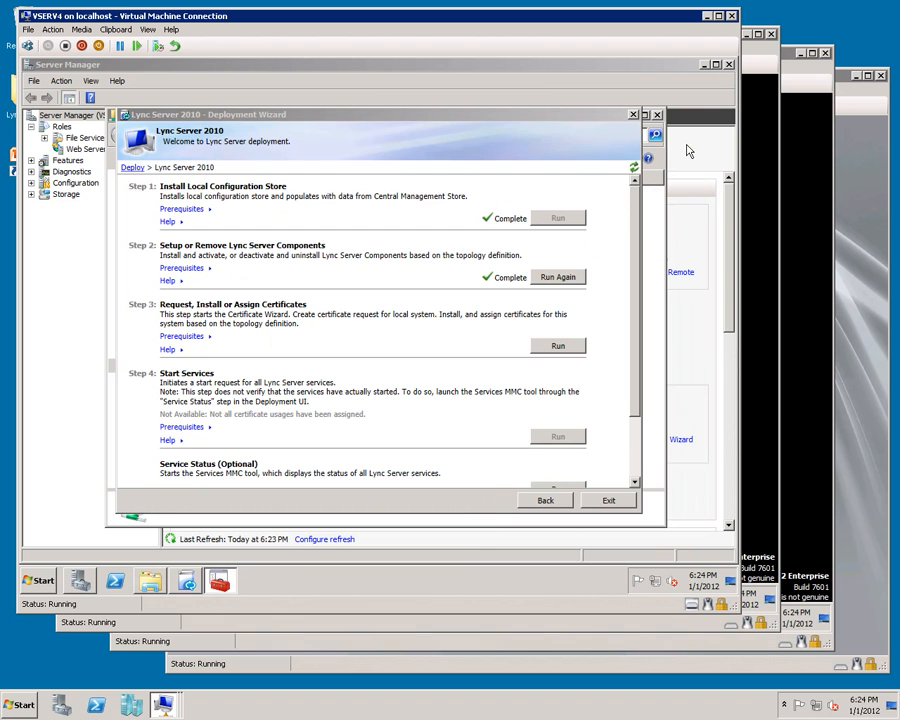
click(551, 347)
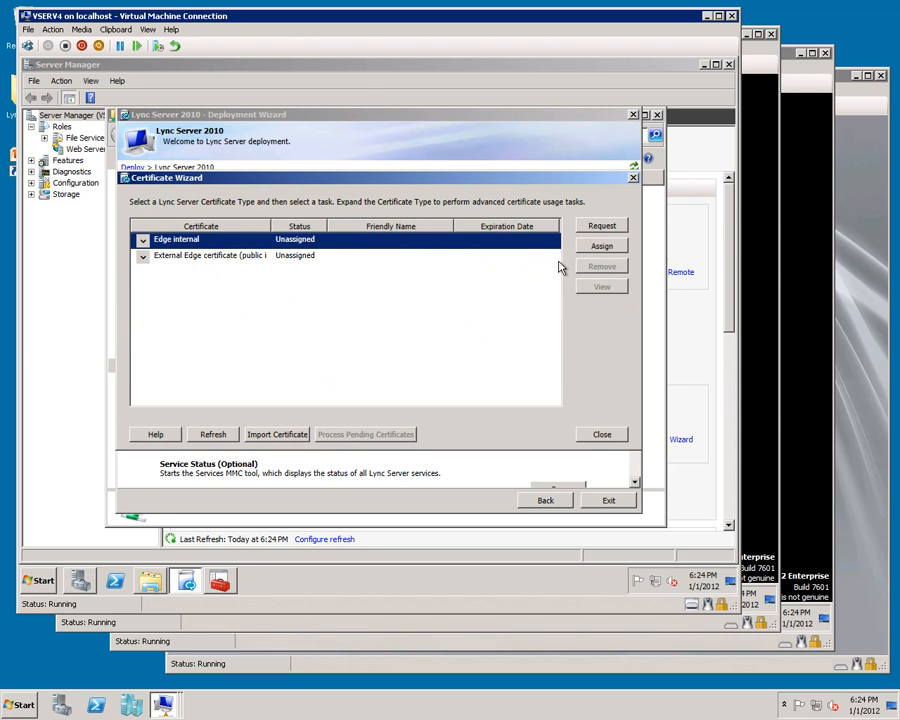
Step: Request the Edge internal certificate immediately from the CA VSERV1.macroconnect.local\macroconnect-VSERV1-CA
click(600, 230)
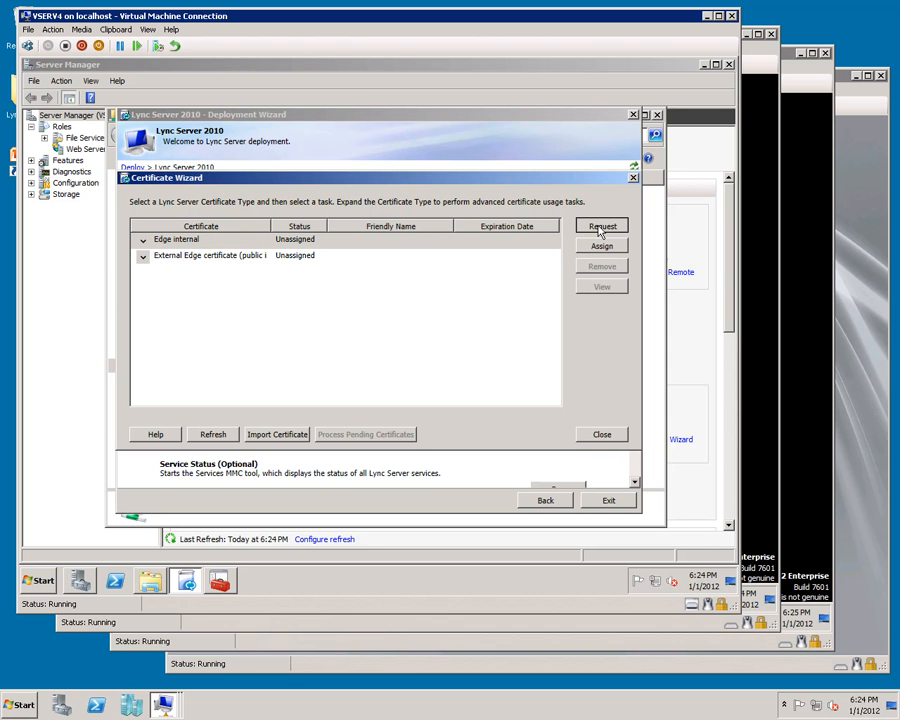
click(601, 228)
click(492, 449)
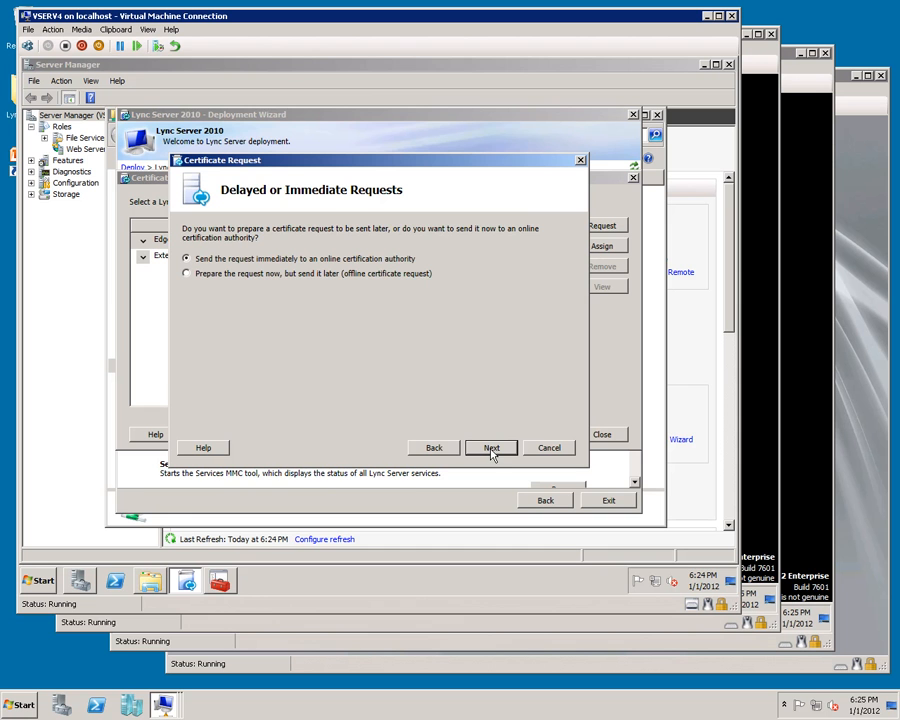
click(491, 451)
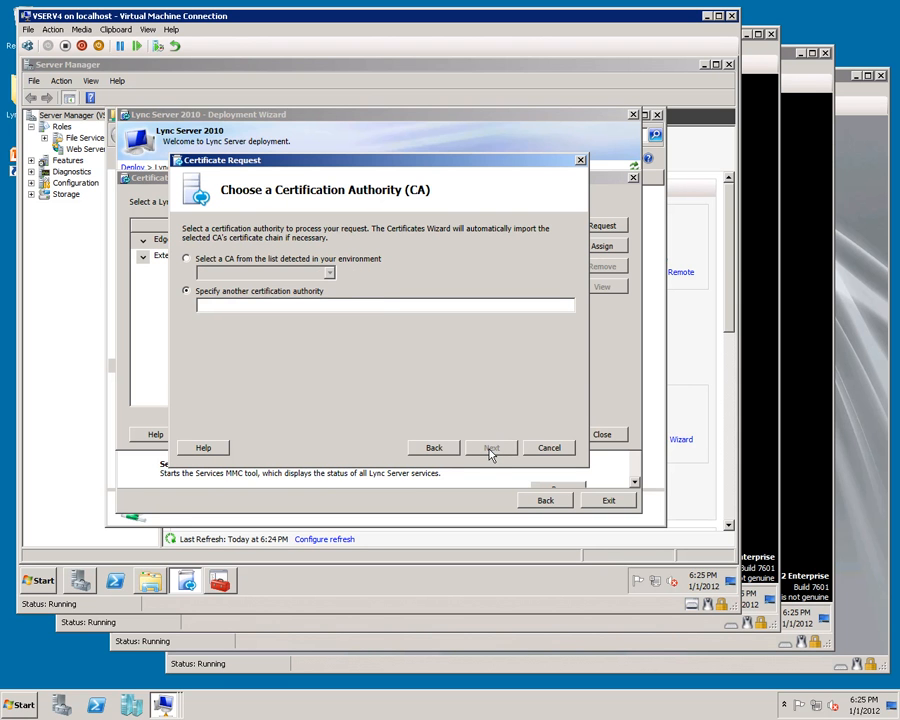
text(VSERV1.macroconnect.local\macroconnect-VSERV1-CA)
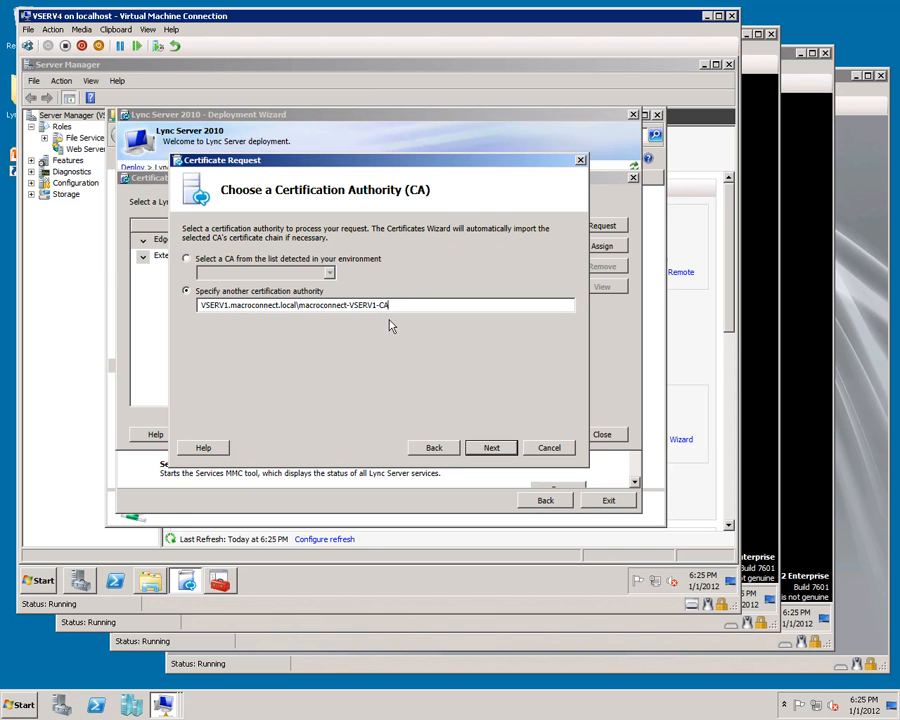
Step: Specify alternate CA credentials using the domain administrator user name and the account password
click(481, 448)
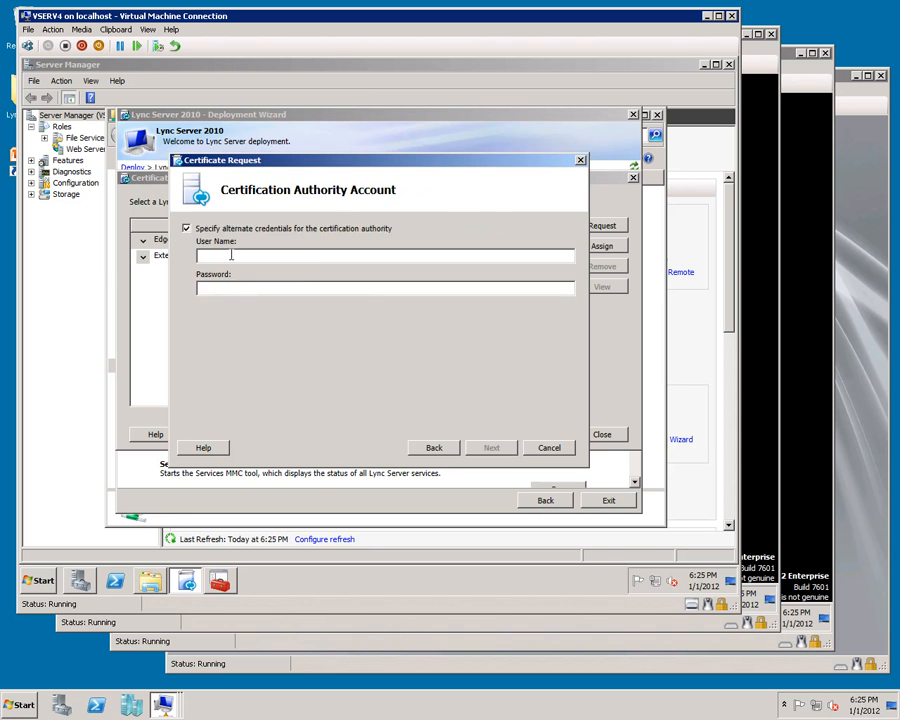
click(231, 255)
text(macroconnect\administrator)
key(Tab)
text(*********)
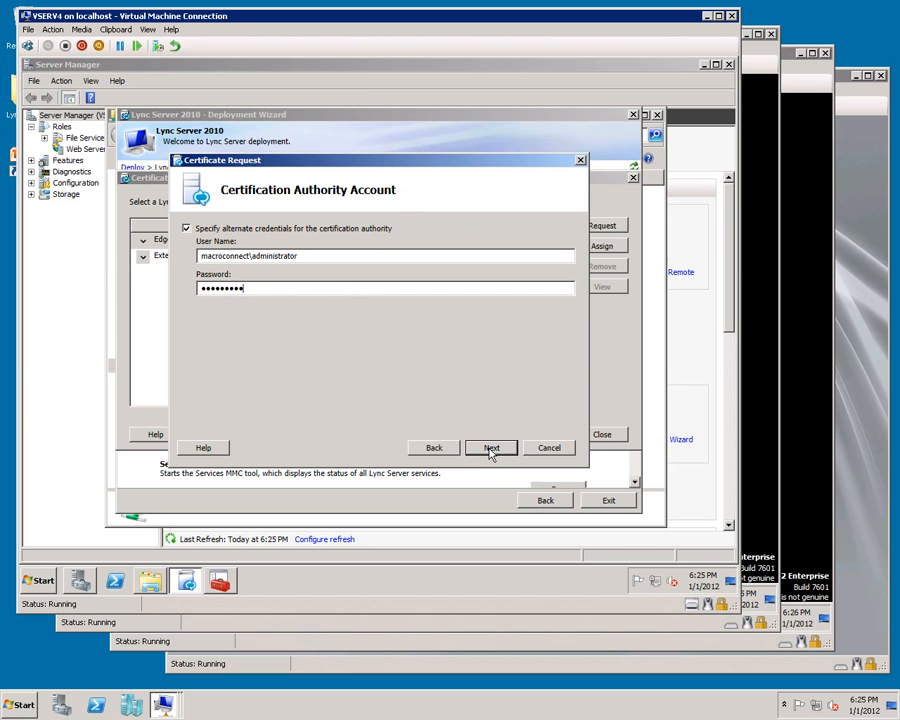
Step: Keep the default template, name the certificate LyncPrivateEdge, and mark its private key as exportable
click(491, 448)
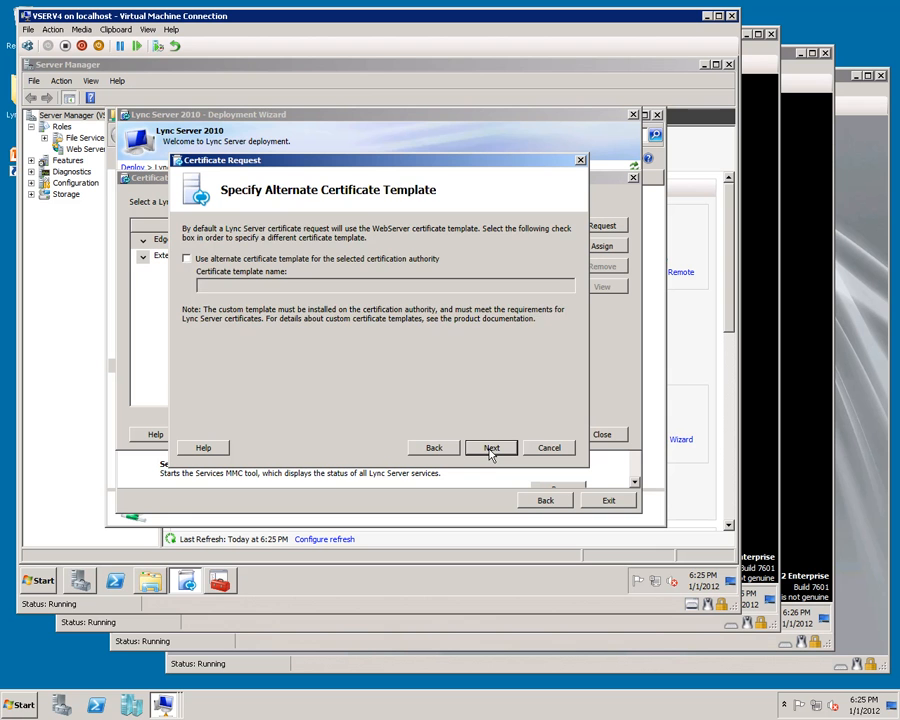
click(491, 448)
text(LyncPrivateEdge)
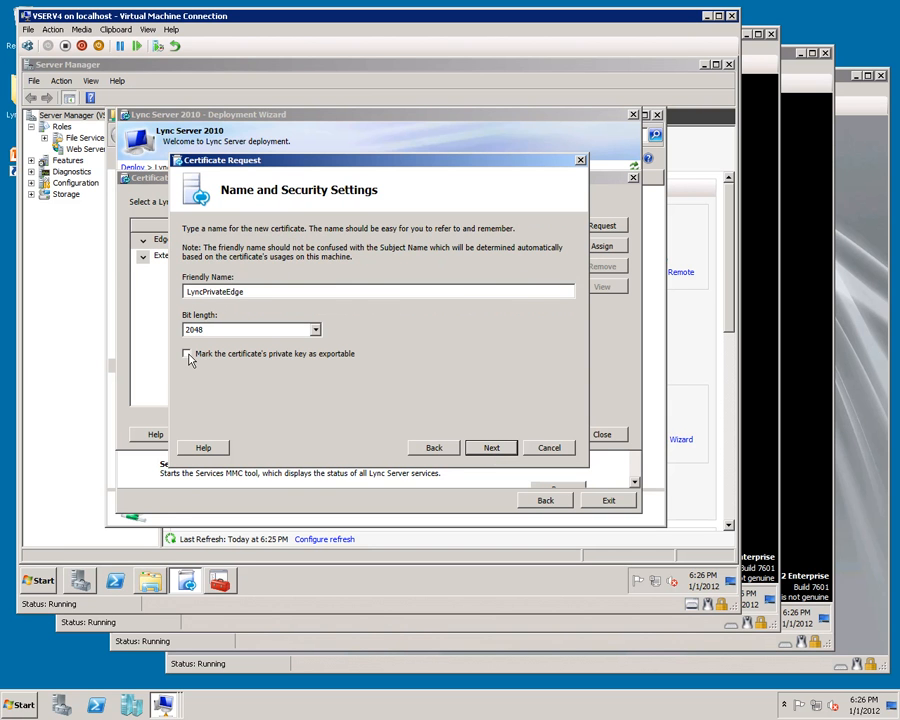
click(189, 356)
click(492, 449)
Step: Enter organization Macro Connect and organizational unit IT for the certificate request
text(Macro Connect)
key(Tab)
text(IT)
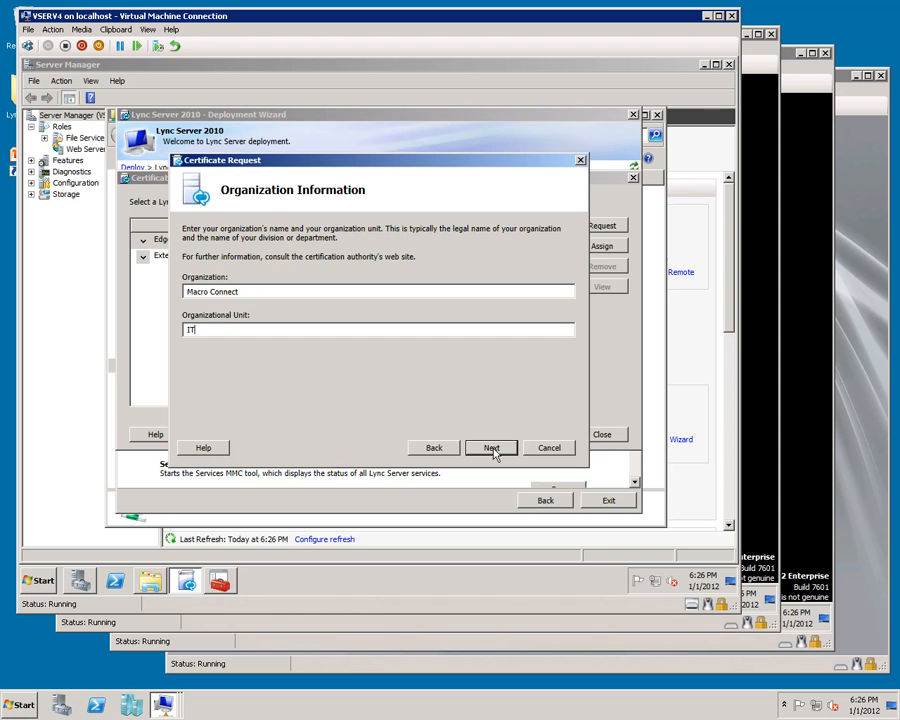
click(492, 448)
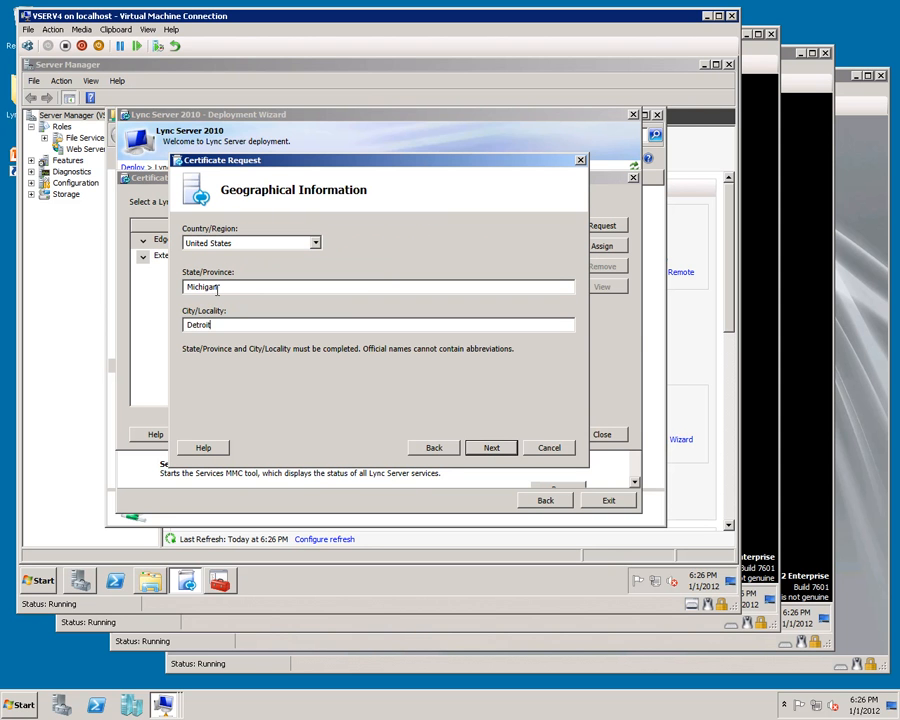
Step: Accept the geographical, subject name and summary pages and submit the certificate request to the CA
click(490, 450)
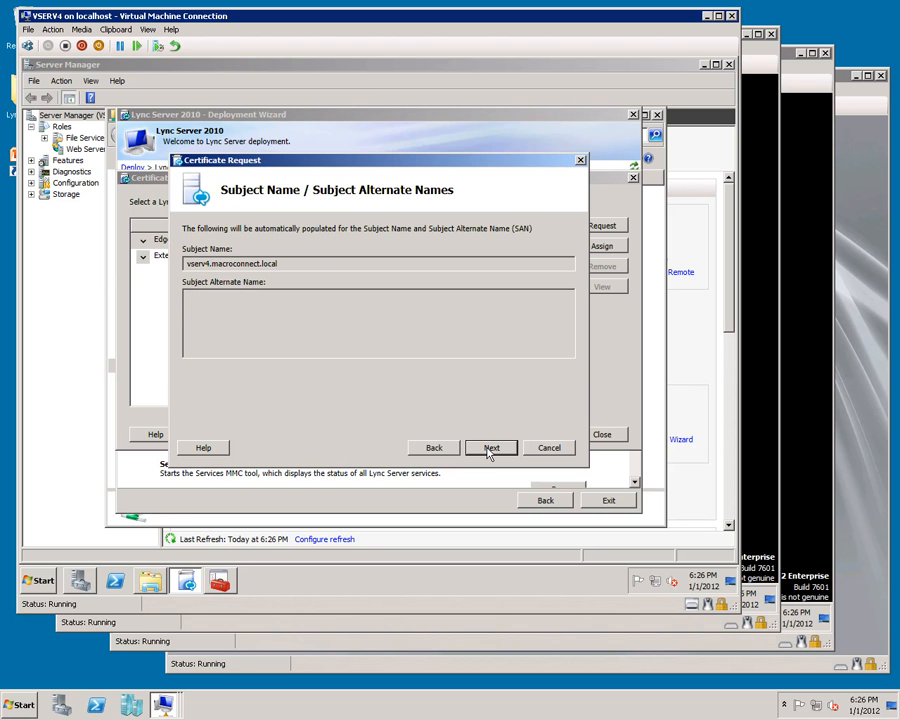
click(490, 449)
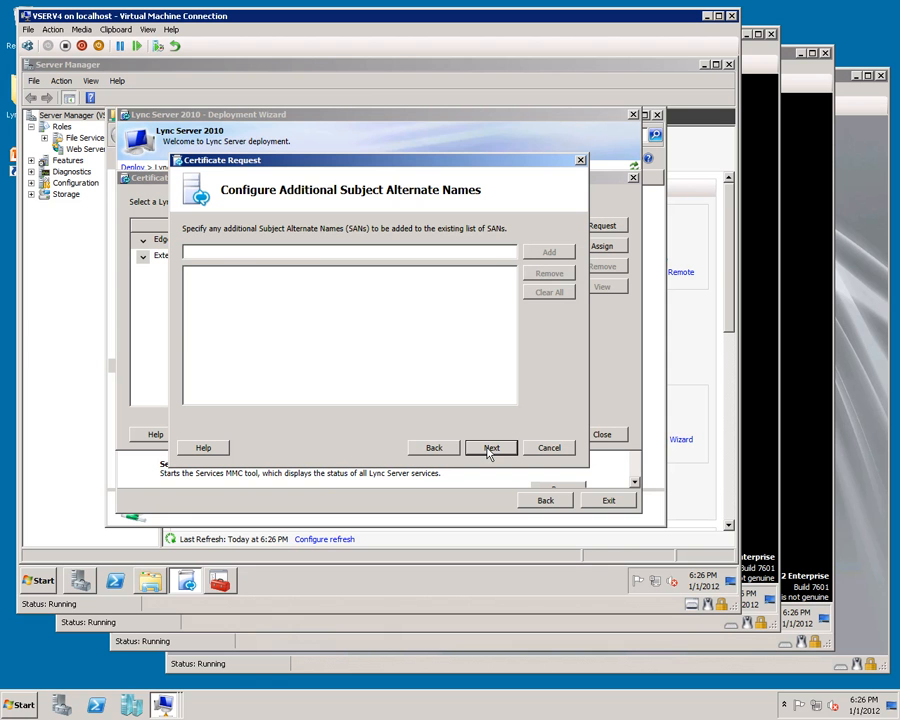
click(489, 450)
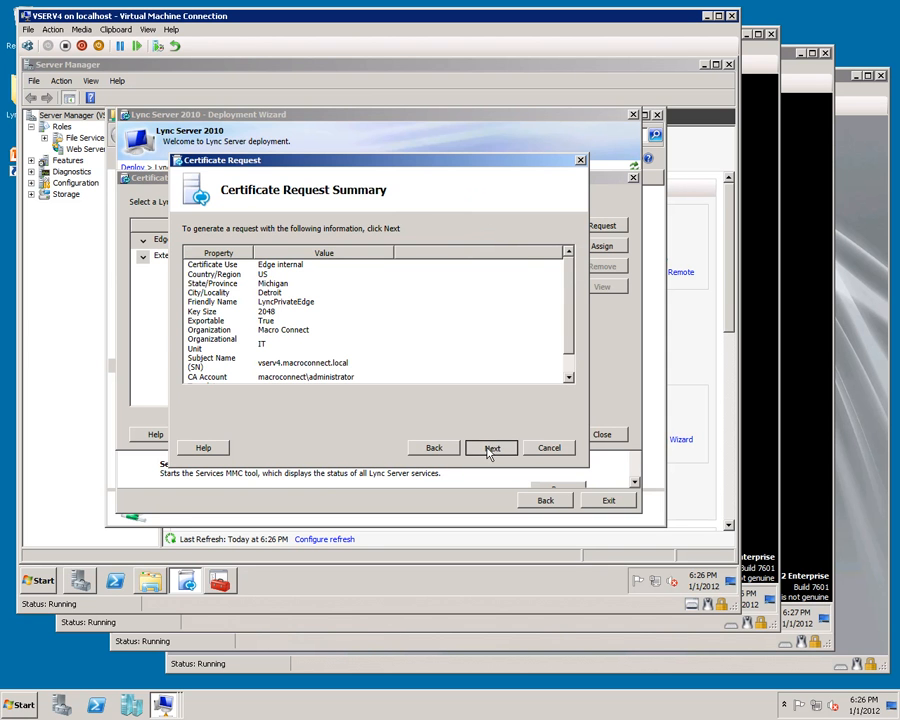
click(489, 450)
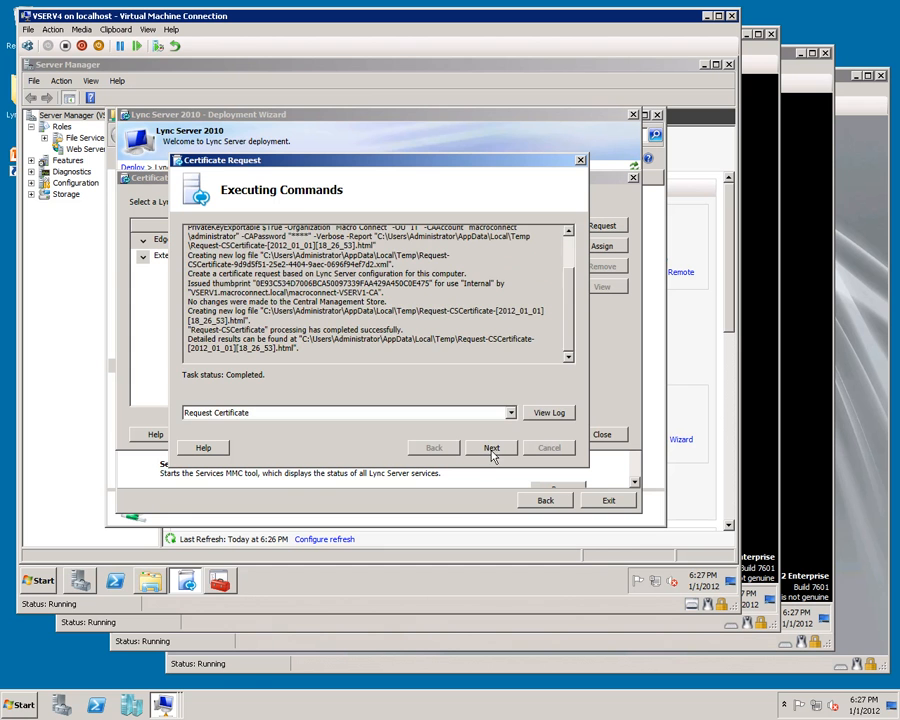
click(490, 449)
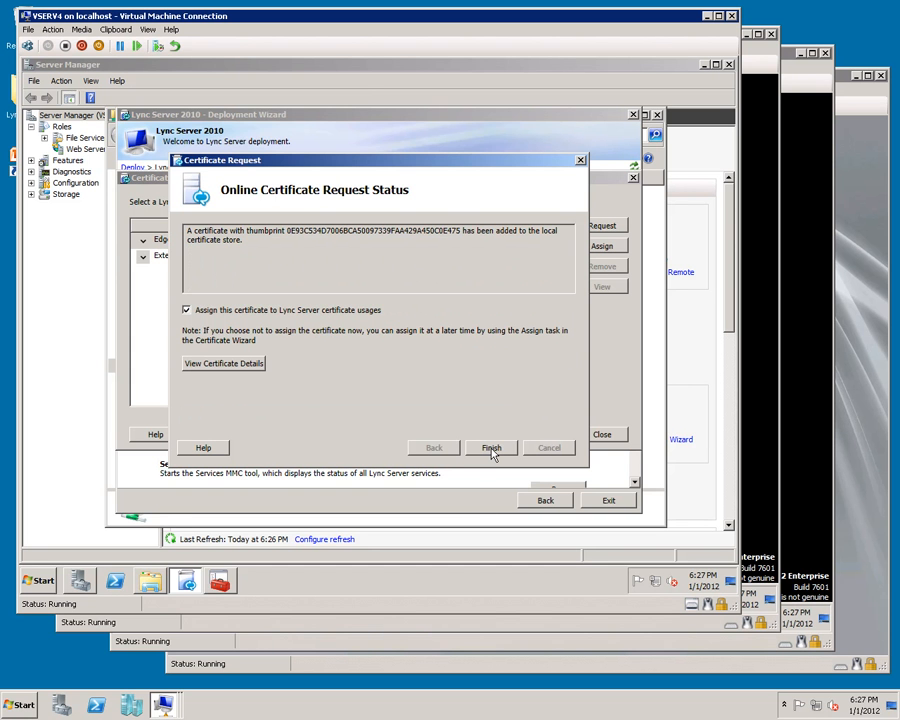
Step: Assign the returned LyncPrivateEdge certificate to the Edge internal usage
click(491, 448)
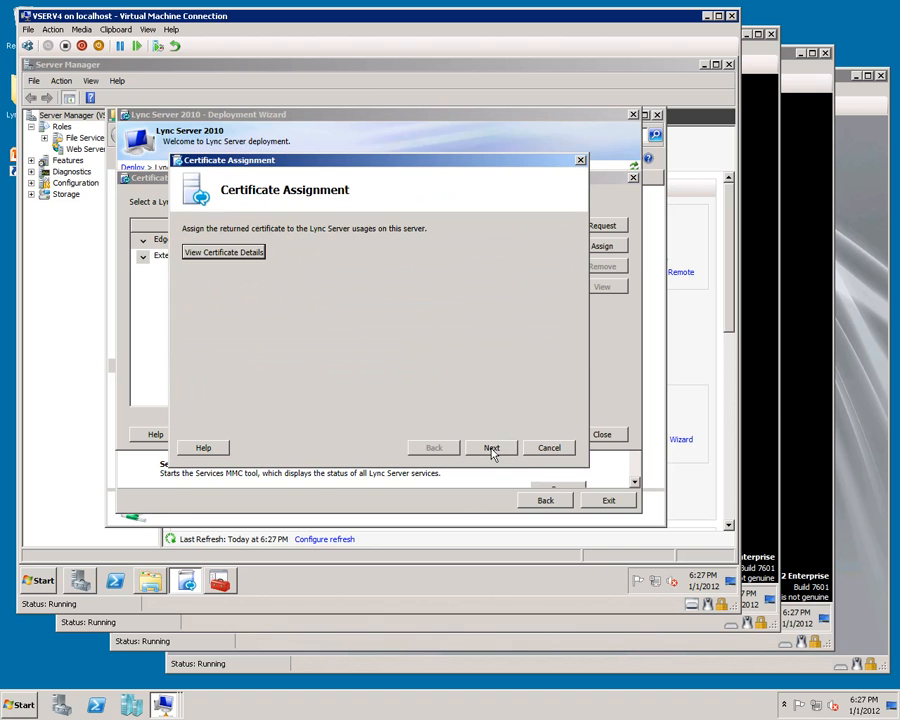
click(491, 448)
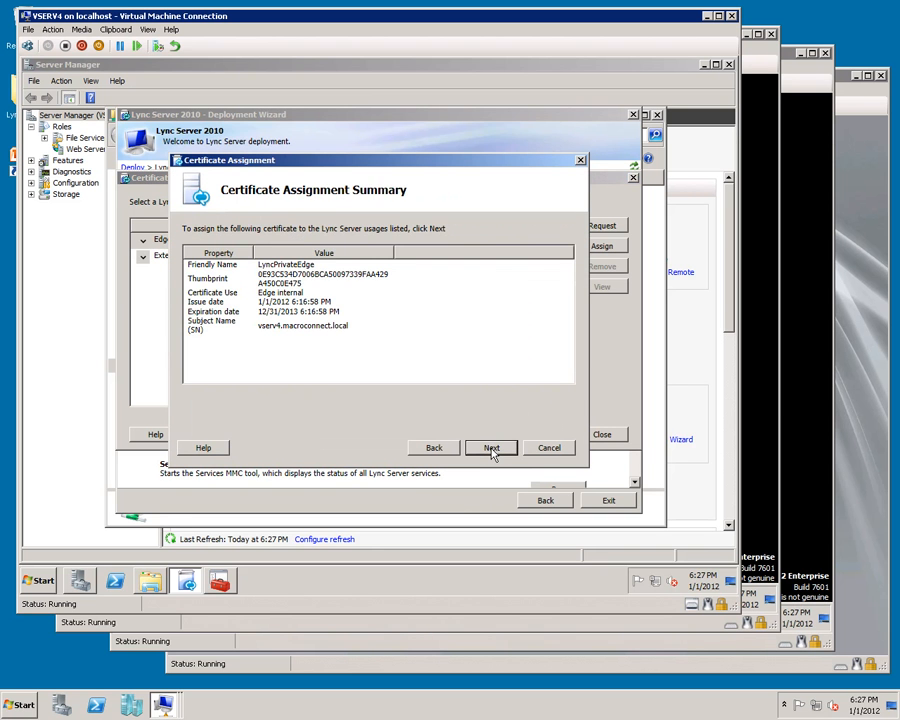
click(491, 448)
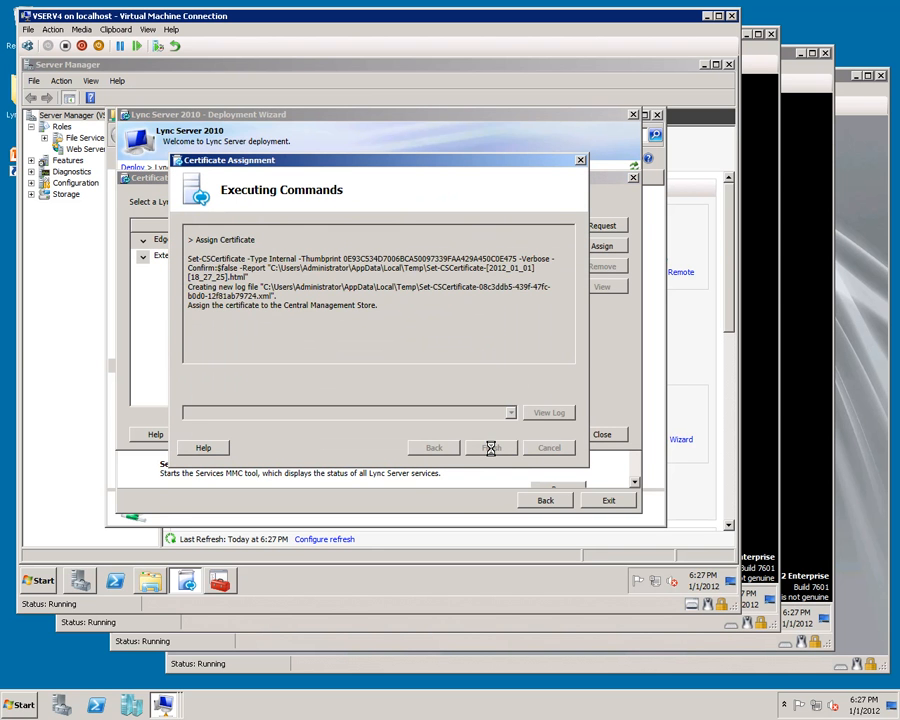